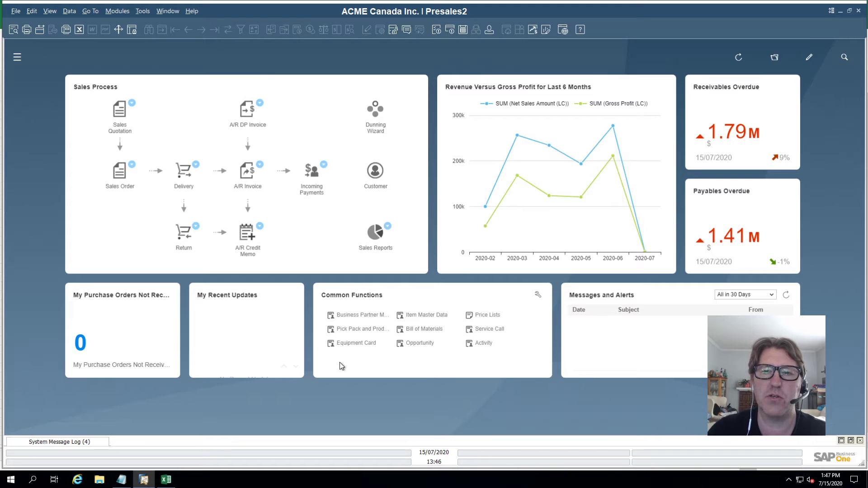
- Bring the exported Query Preview.xlsx workbook to the front and close it
click(166, 479)
click(858, 7)
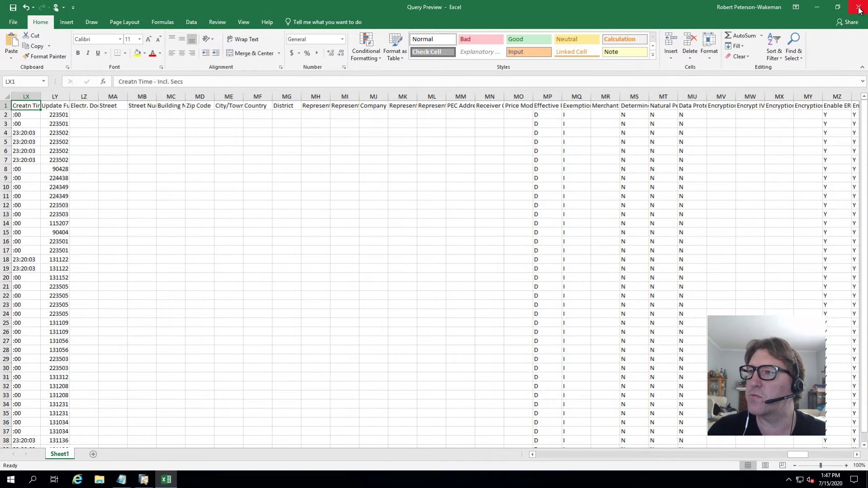
- Discard the workbook changes and open Business Partner Master Data from the Business Partners module
click(441, 256)
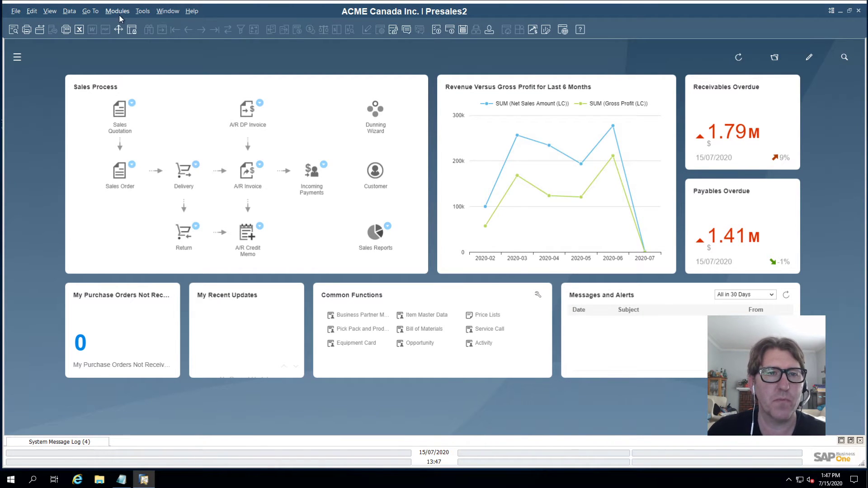
click(118, 12)
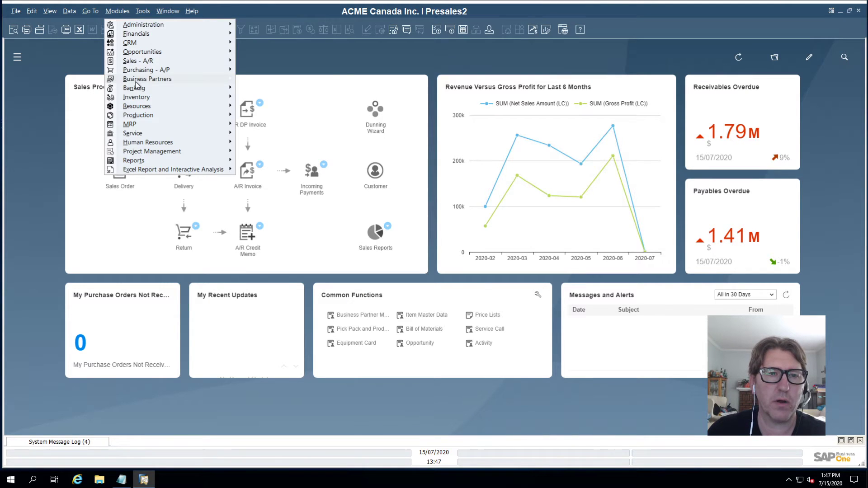
mouse_move(147, 81)
click(275, 81)
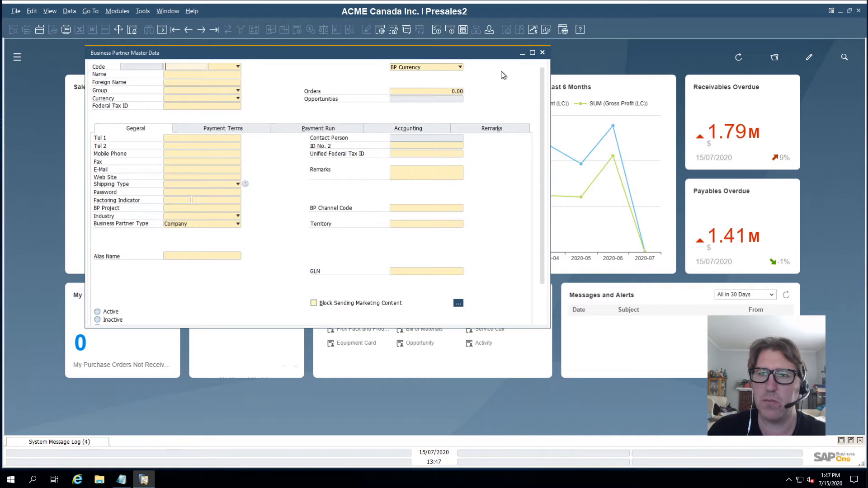
- Make the Business Partner Master Data form wider and taller, then reposition it on screen
drag(551, 93, 622, 93)
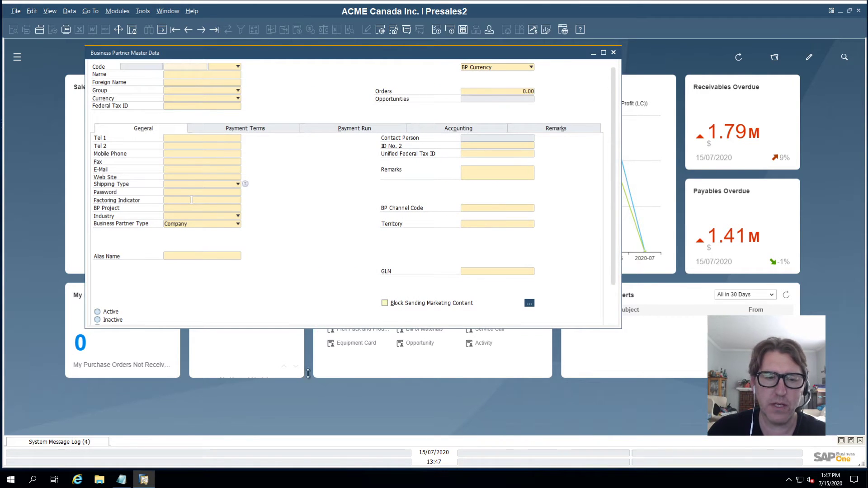
drag(308, 369, 312, 392)
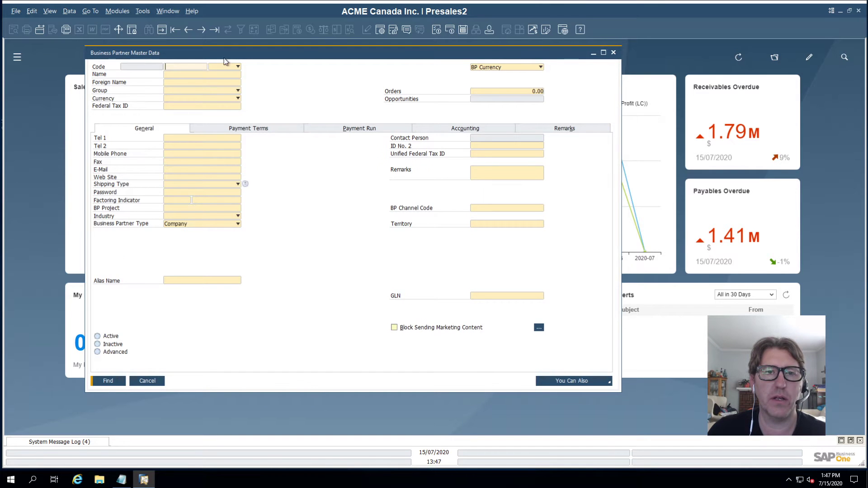
drag(229, 57, 264, 77)
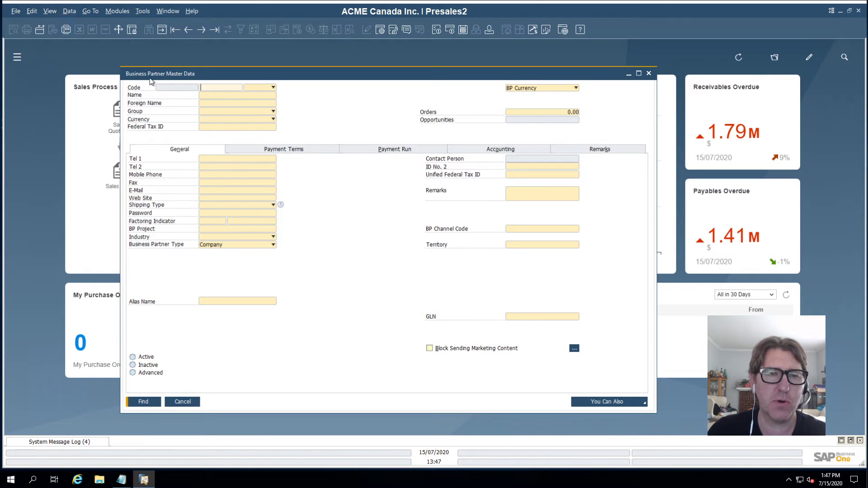
- Turn on View > System Information so field details show in the status bar
click(73, 13)
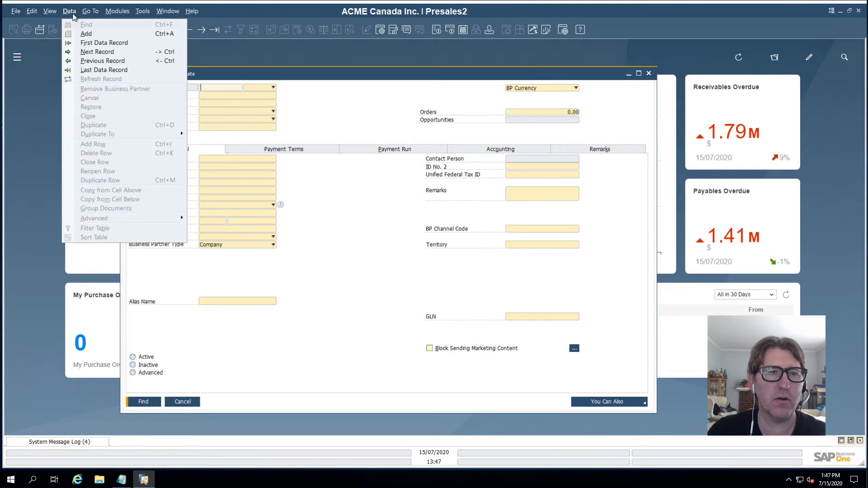
click(71, 36)
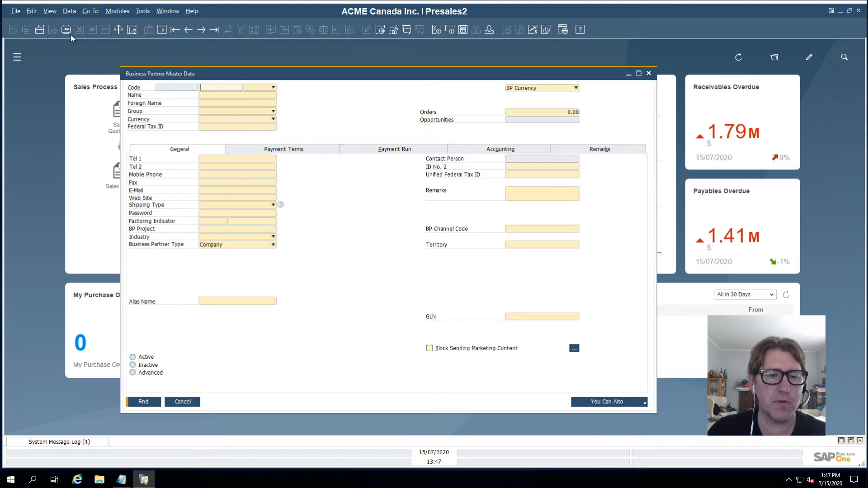
mouse_move(213, 89)
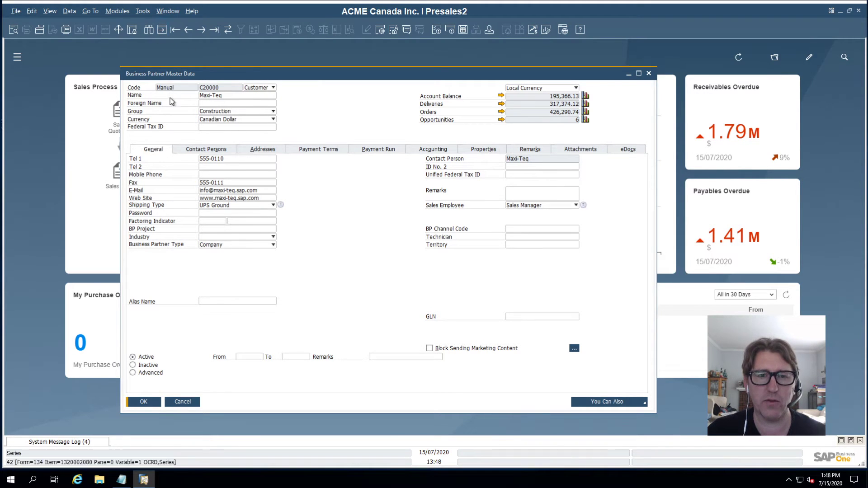
- Show Maxi-Teq's Contact Persons tab, listing its two contacts including the CEO
click(206, 149)
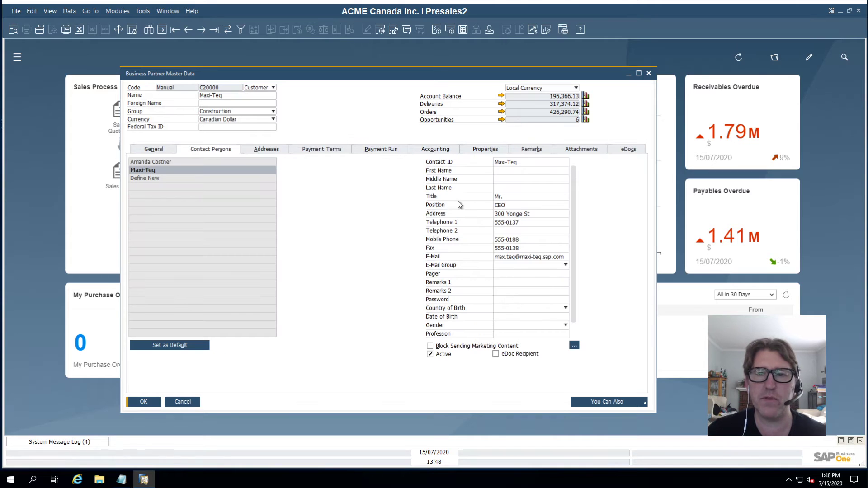
click(160, 153)
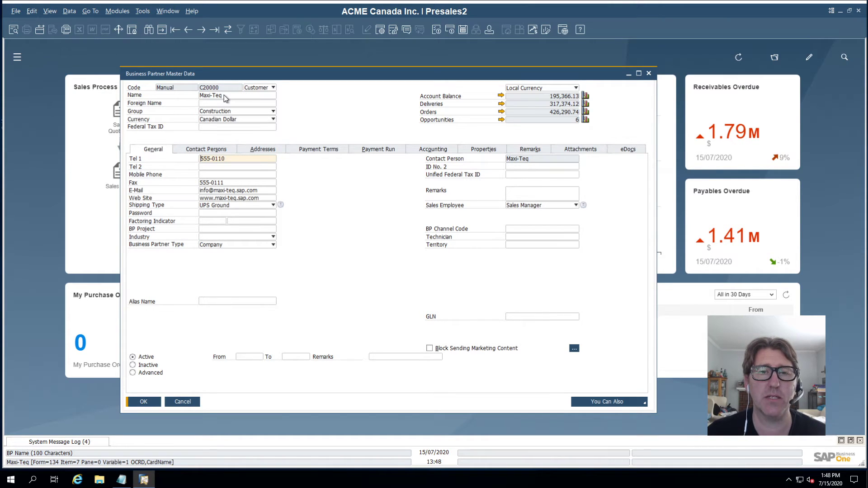
click(221, 155)
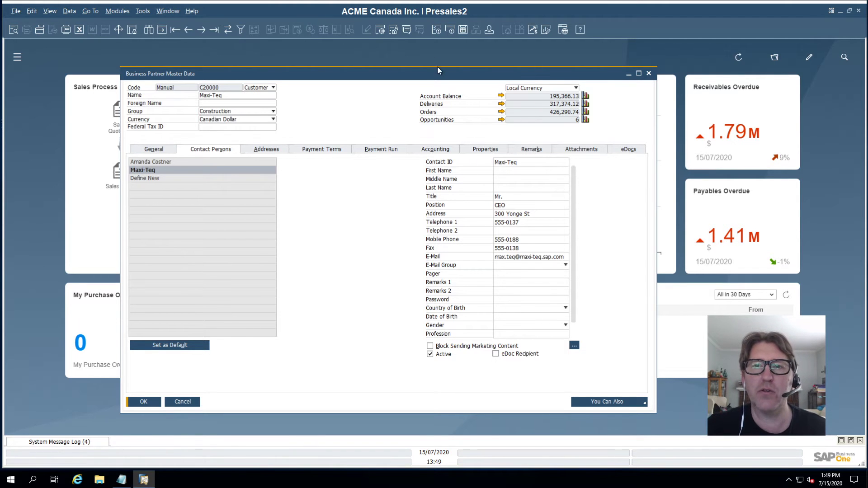
- Move the form aside and open the Query Generator with the OCRD business partner table added
drag(442, 77, 346, 70)
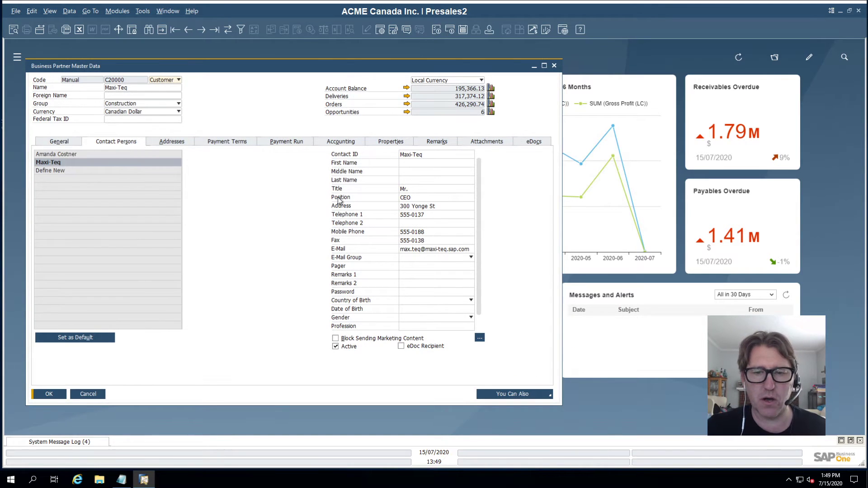
click(143, 11)
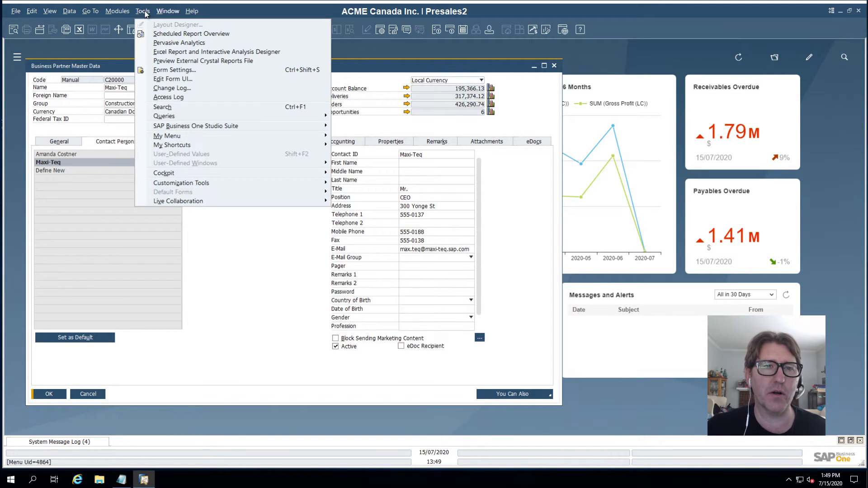
mouse_move(183, 118)
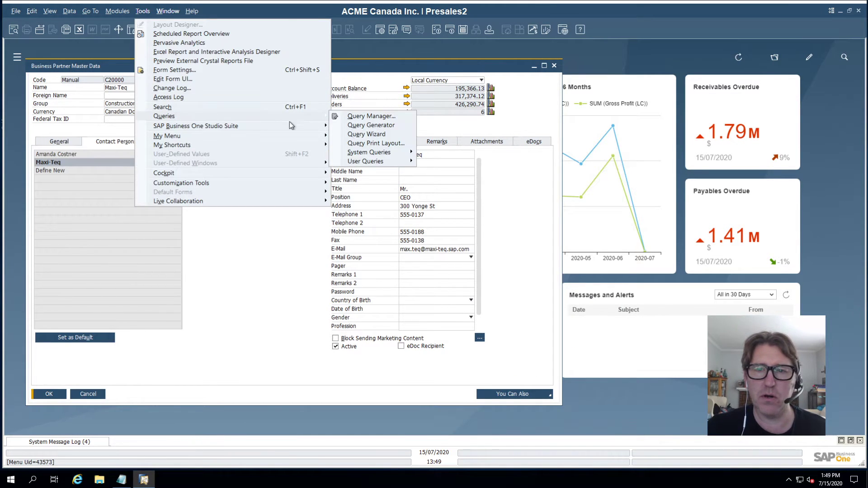
click(371, 126)
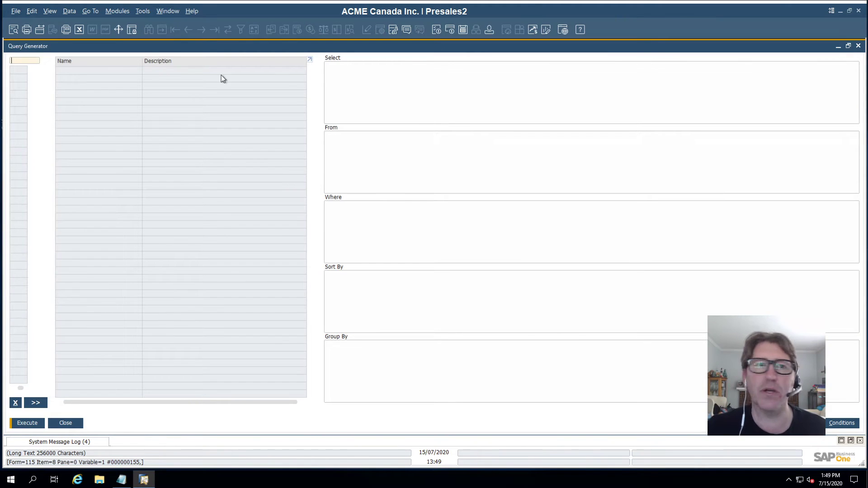
text(ocrd)
key(Tab)
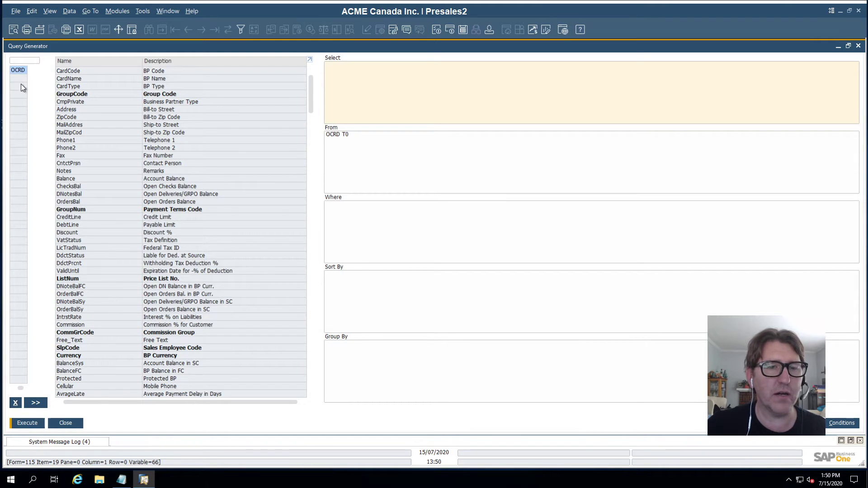
- Add the OCPR contact persons table, inner-joined to OCRD on CardCode
click(20, 61)
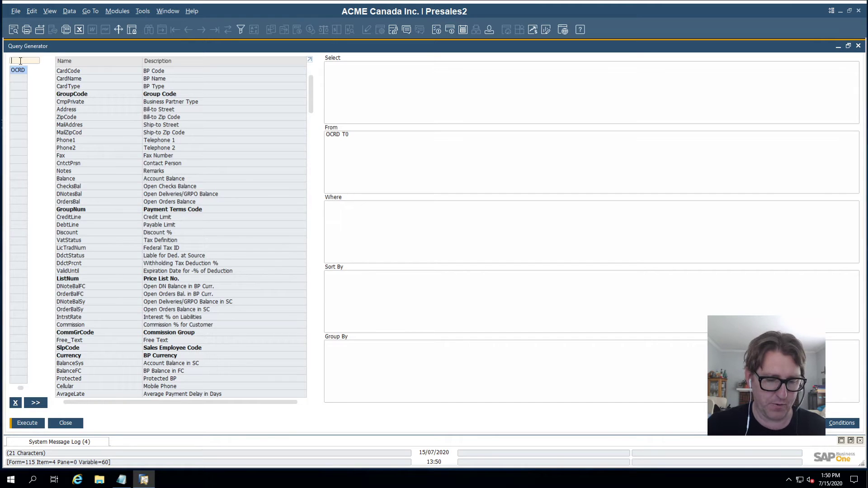
text(ocpr)
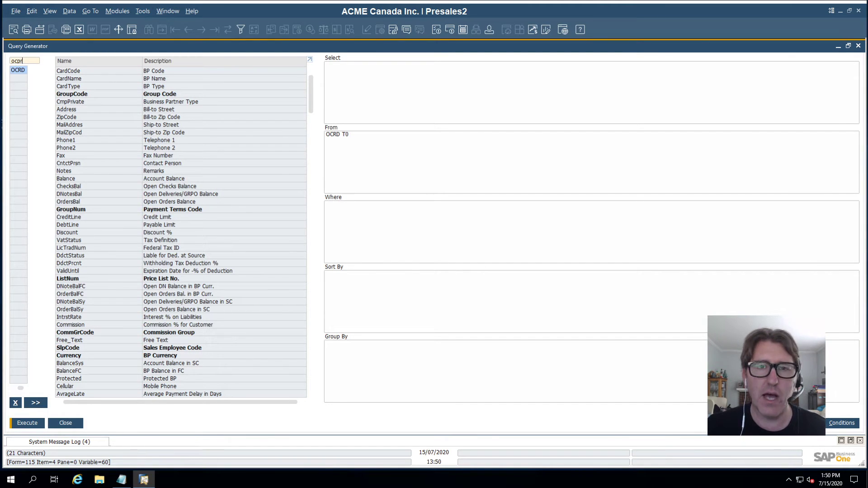
key(Return)
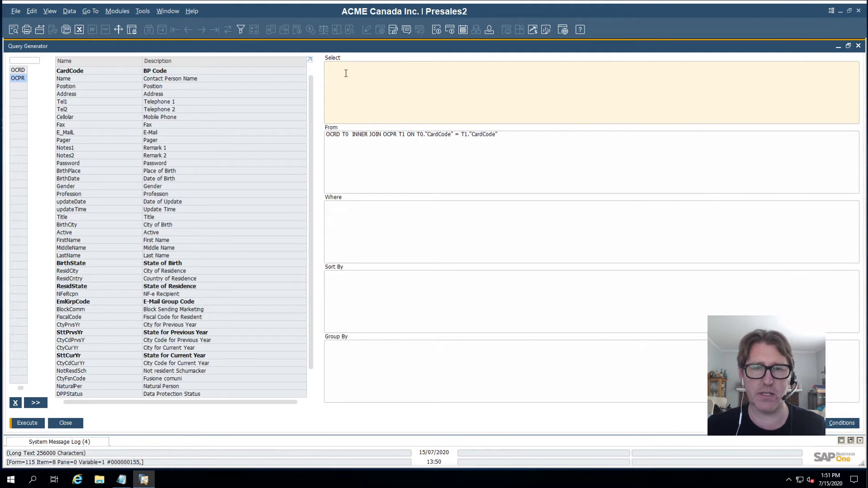
- Select the From clause text and execute the OCRD–OCPR join to preview its rows
click(503, 141)
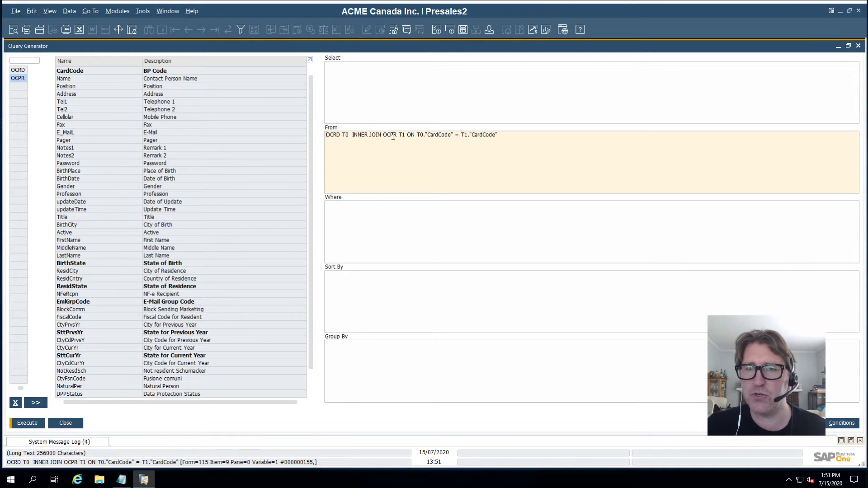
drag(506, 135, 322, 144)
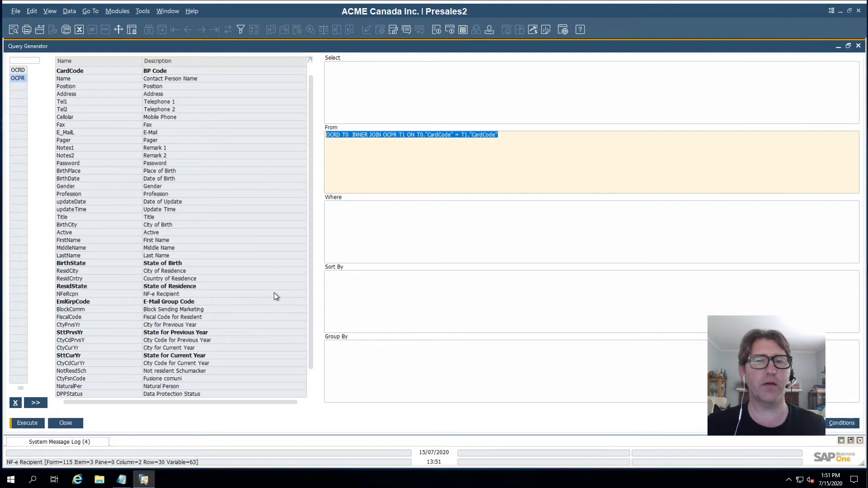
click(27, 423)
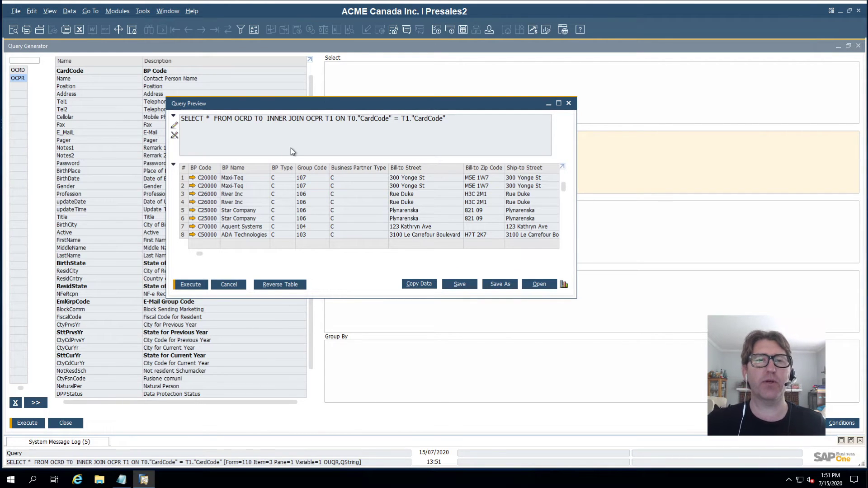
- Maximize the query results, cancel the text-file export, and scroll through the joined rows
click(559, 104)
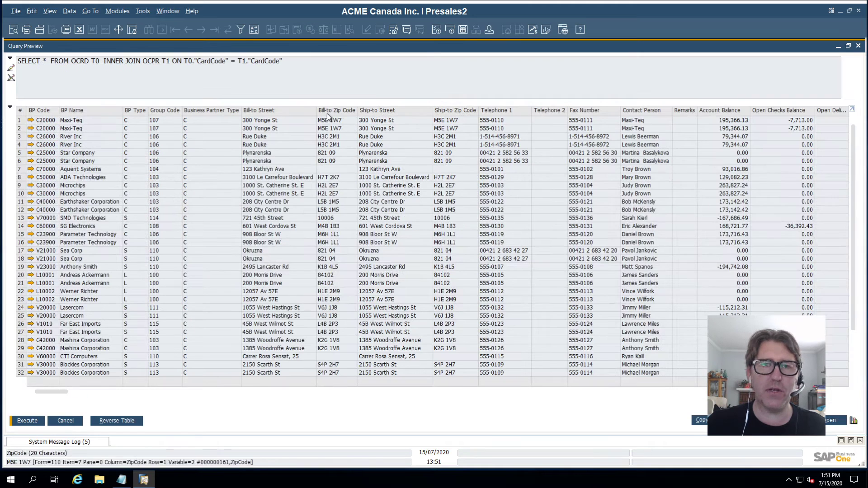
click(79, 29)
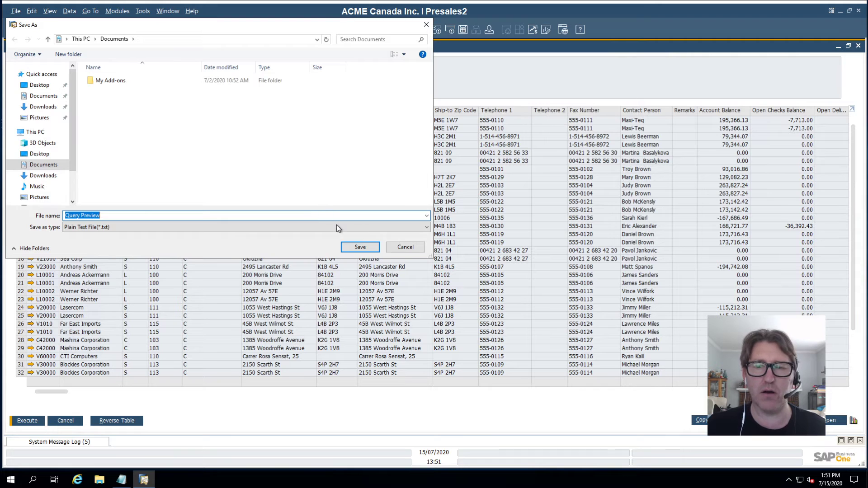
click(402, 249)
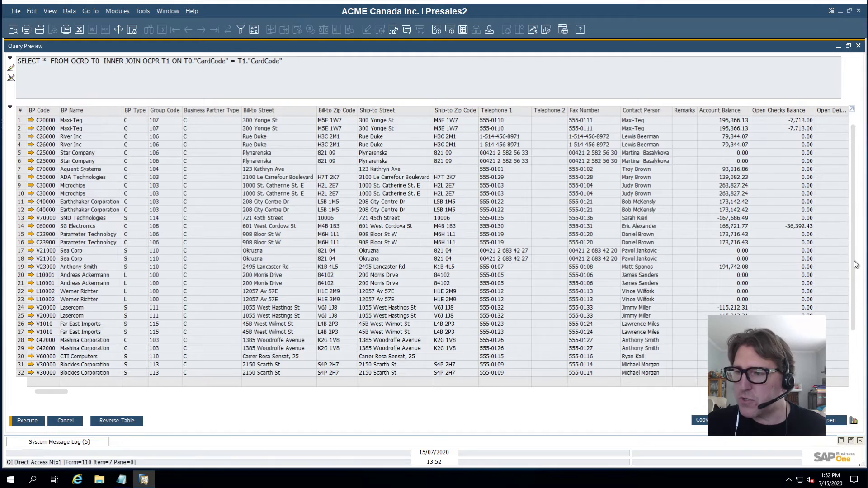
scroll(855, 264, down, 2)
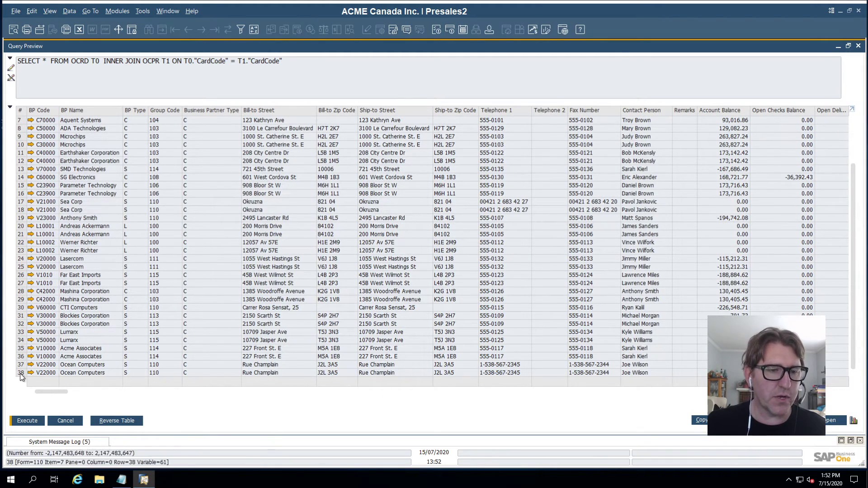
scroll(853, 245, up, 2)
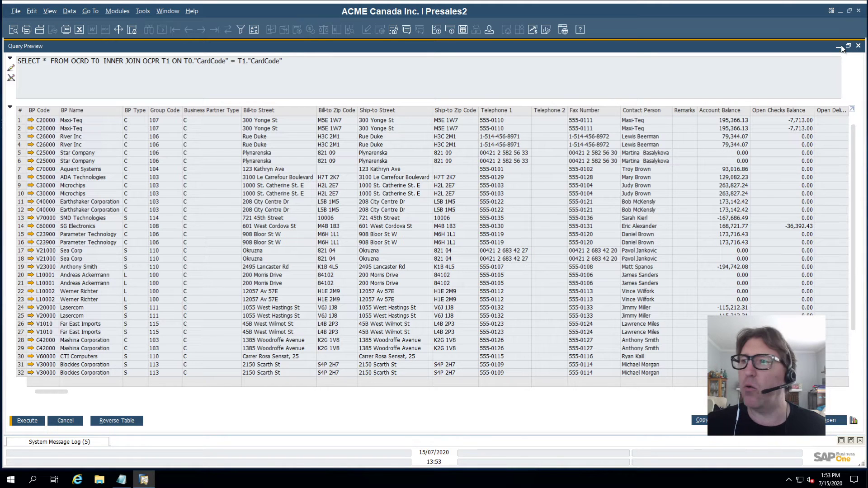
- Rerun the join from the Query Generator, maximize the results, and make the query text editable
click(859, 46)
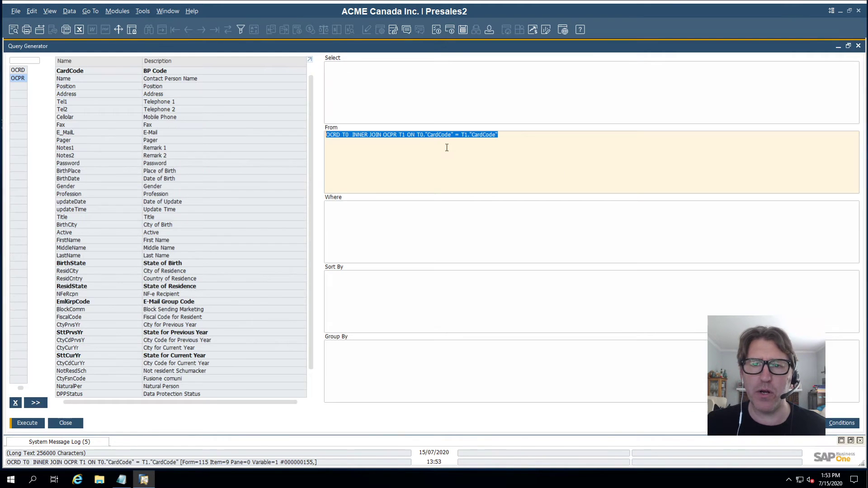
click(349, 216)
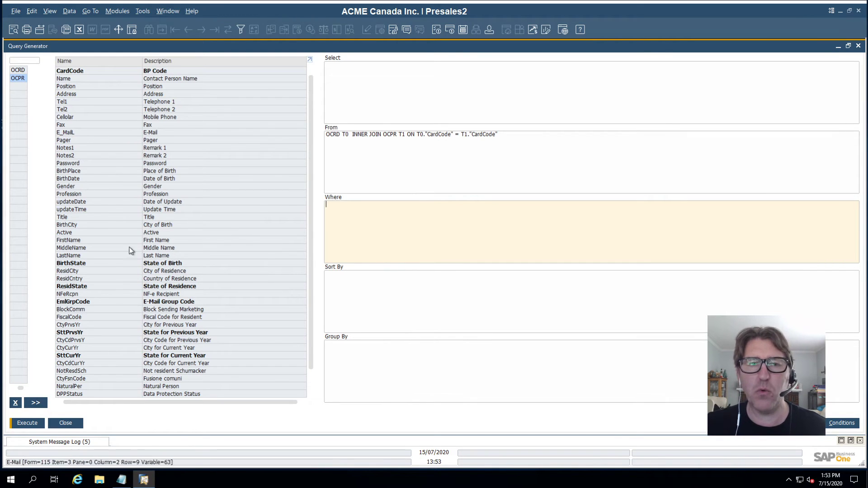
click(26, 424)
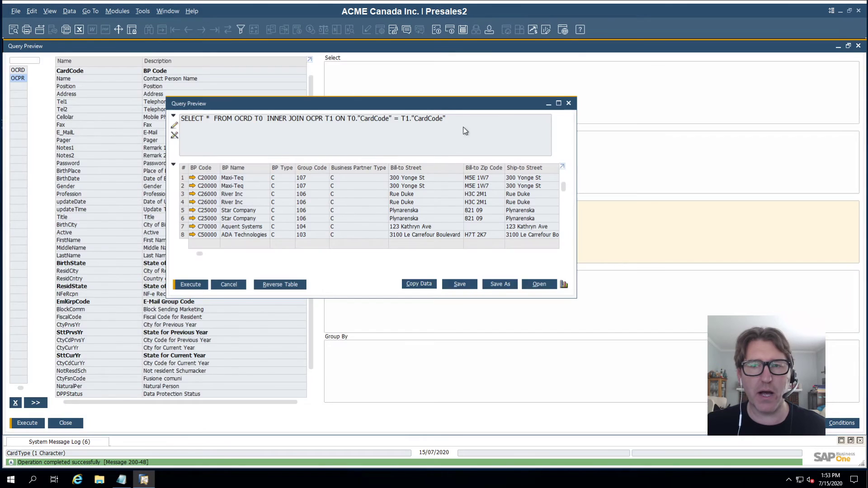
click(559, 104)
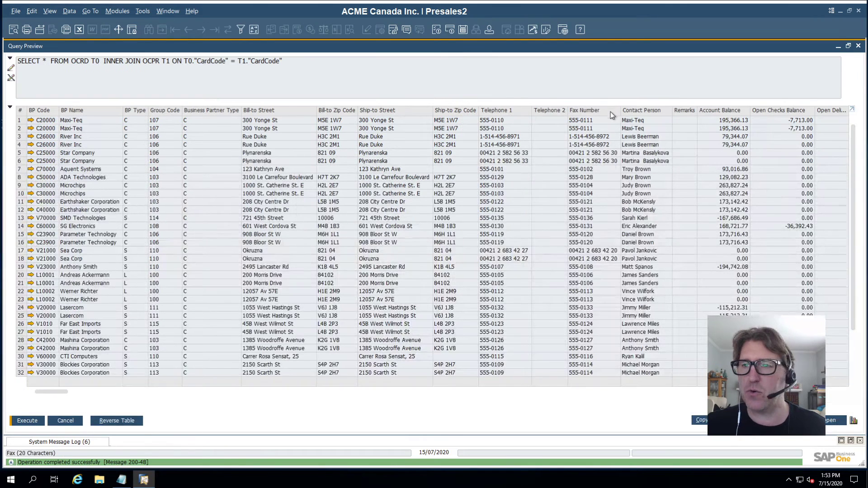
click(10, 70)
click(292, 60)
- Copy the whole SELECT * FROM OCRD T0 INNER JOIN OCPR T1 statement to the clipboard
drag(290, 61, 18, 61)
right_click(102, 67)
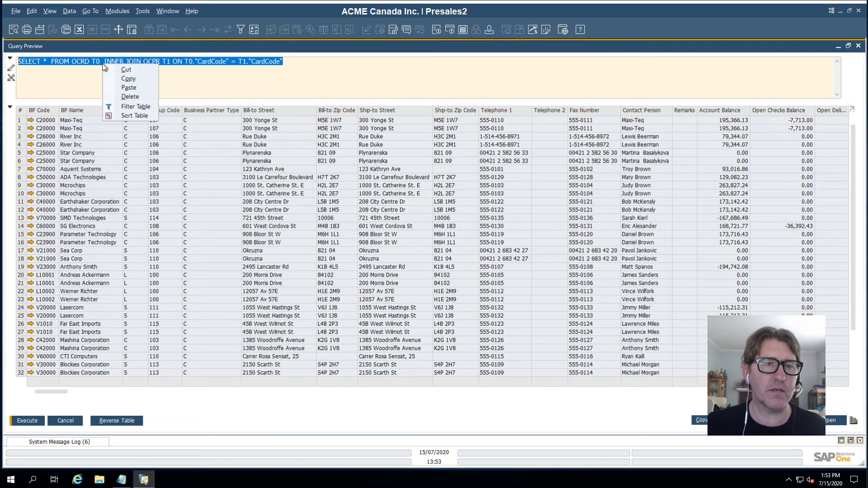
click(132, 79)
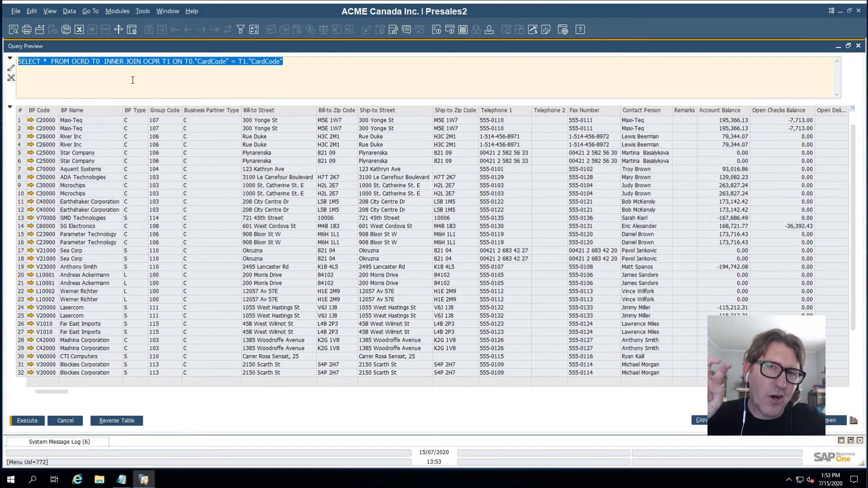
mouse_move(503, 4)
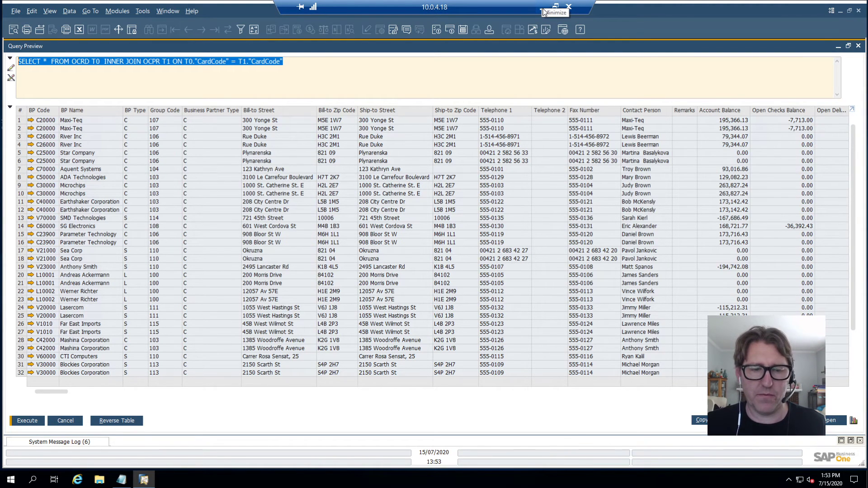
- Replace the old Notepad line with the full OCRD–OCPR INNER JOIN query, then search Windows for 'exc'
click(121, 479)
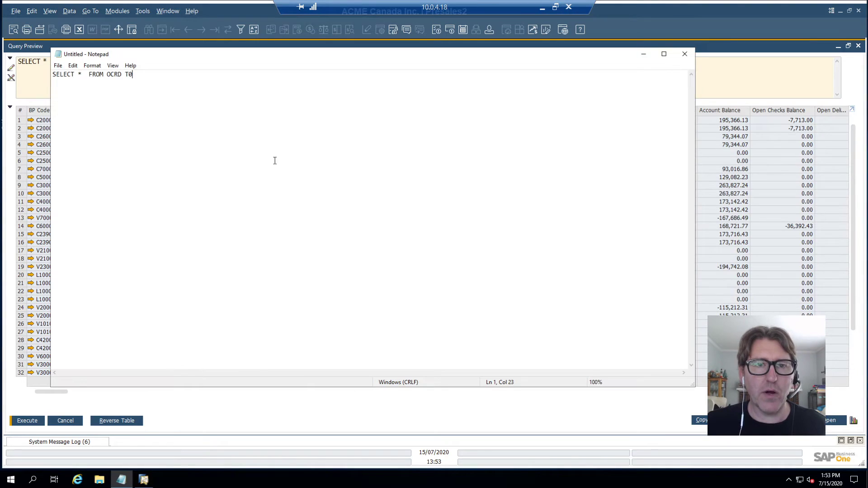
drag(163, 86, 53, 75)
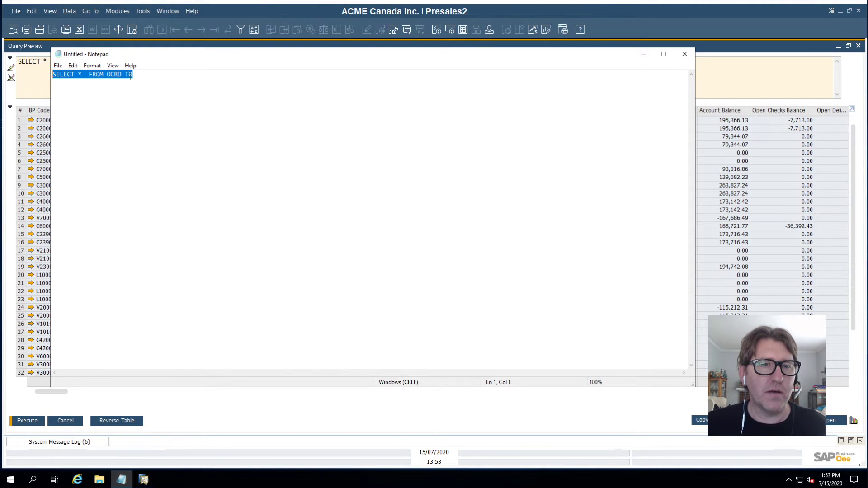
right_click(130, 77)
click(85, 116)
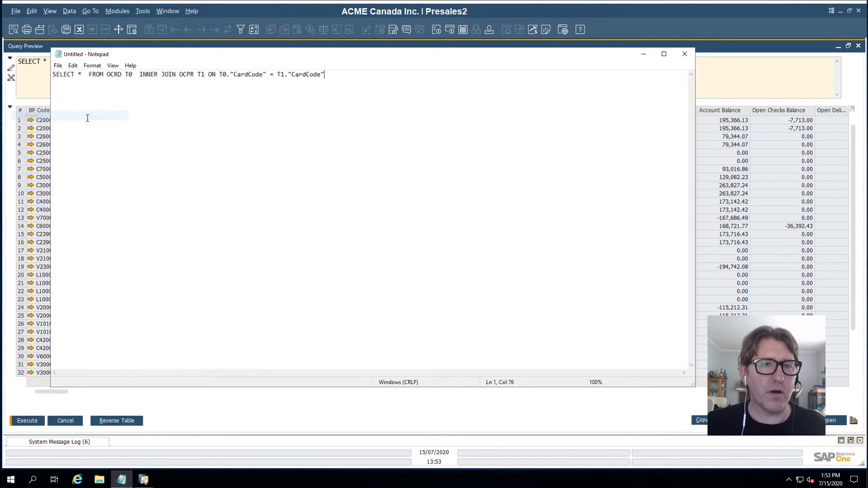
click(11, 480)
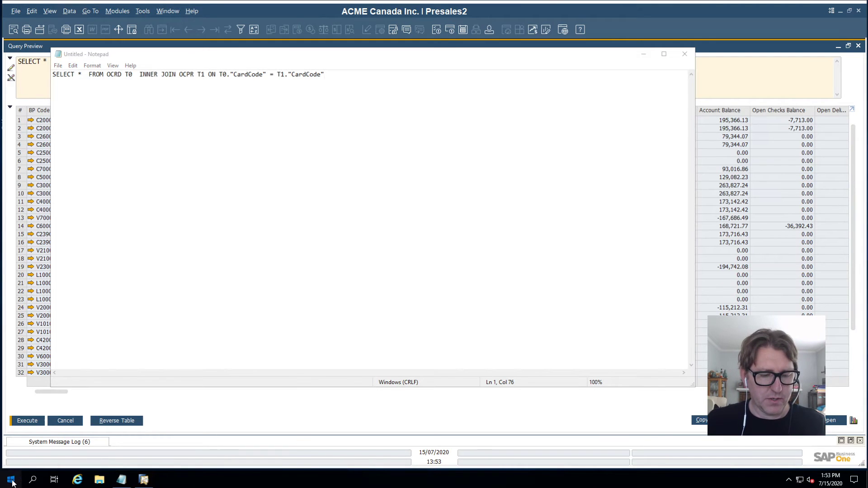
text(excel)
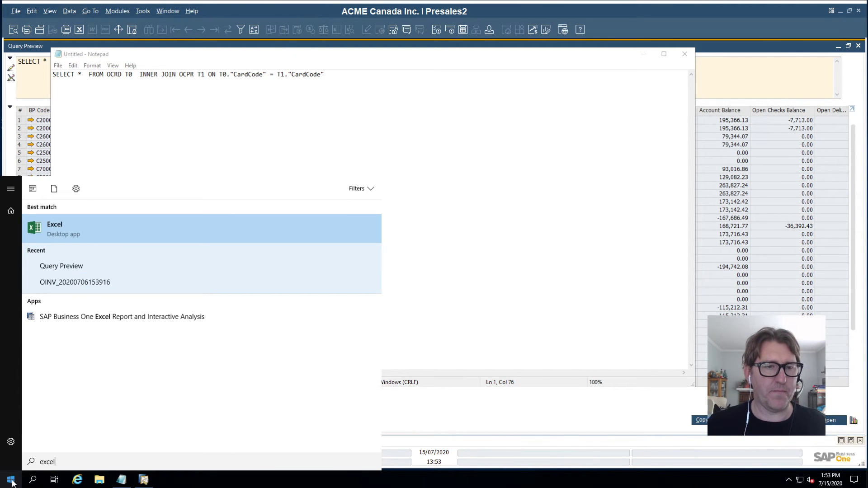
- Launch Excel from the search results and create a blank workbook, Book1
click(103, 231)
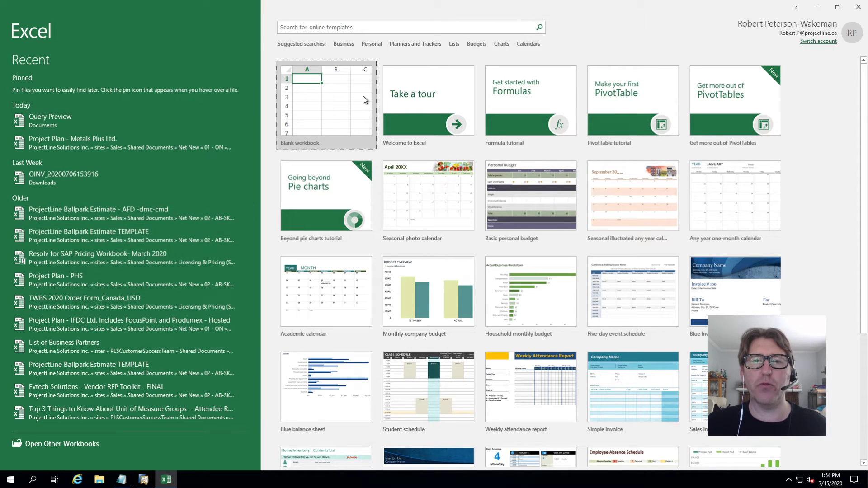
click(349, 107)
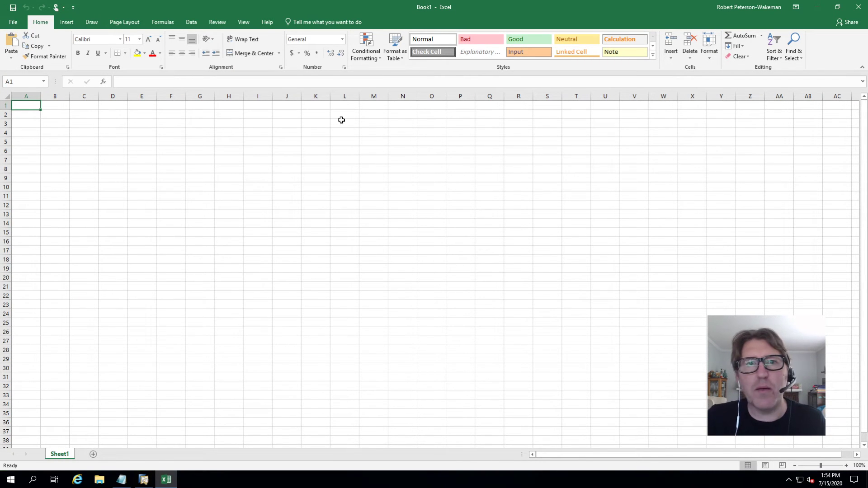
- Show Excel's Get Data database sources, including From SQL Server Database
click(197, 23)
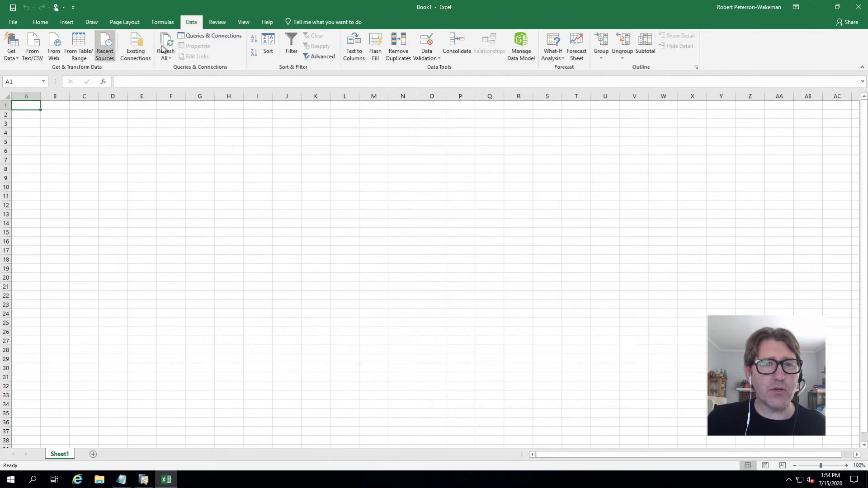
click(10, 50)
mouse_move(44, 79)
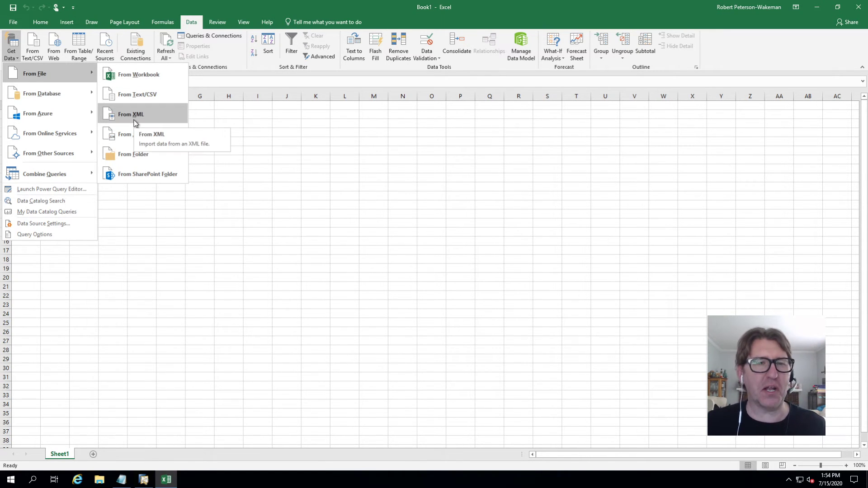
mouse_move(52, 93)
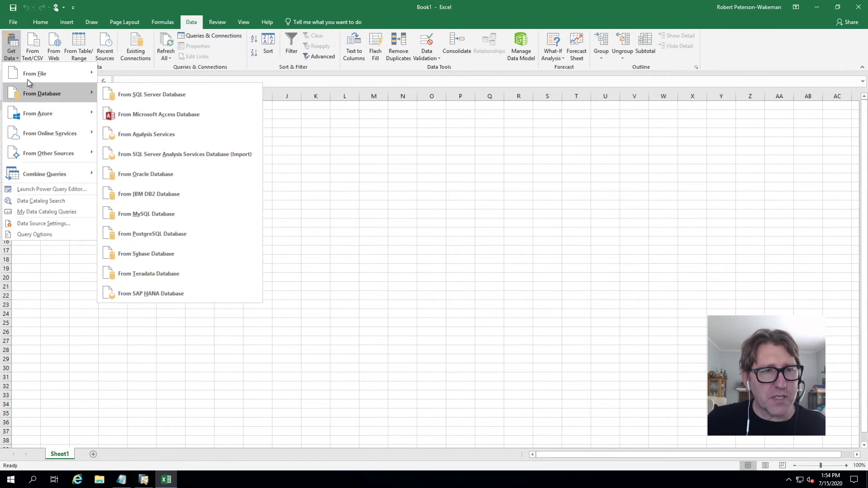
mouse_move(57, 138)
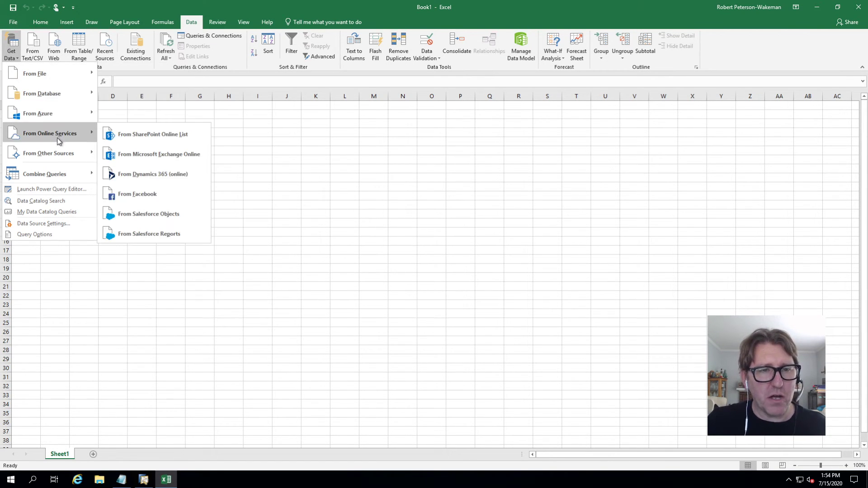
mouse_move(59, 156)
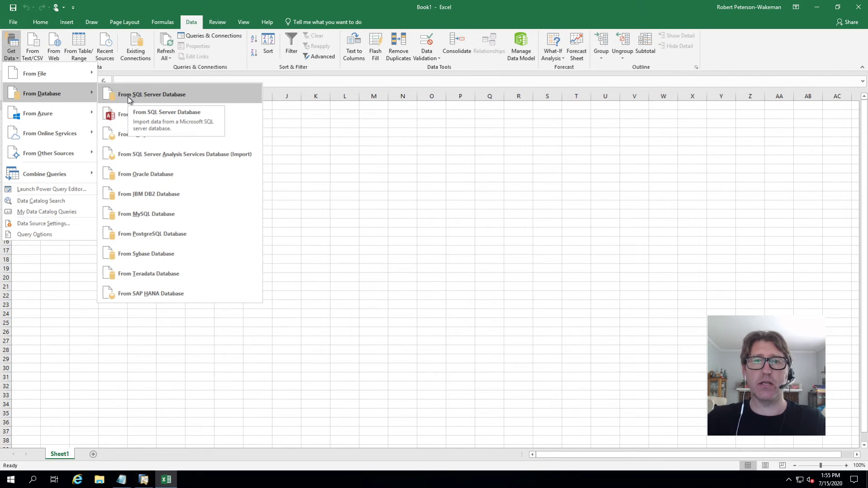
click(144, 480)
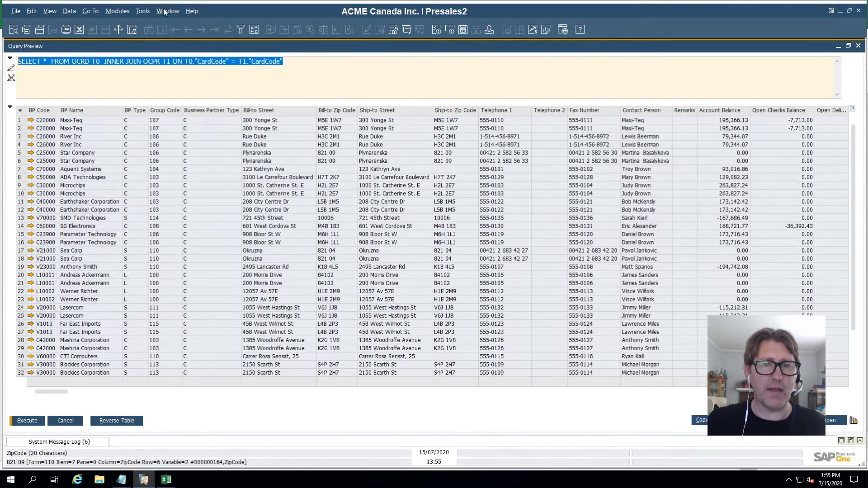
click(170, 481)
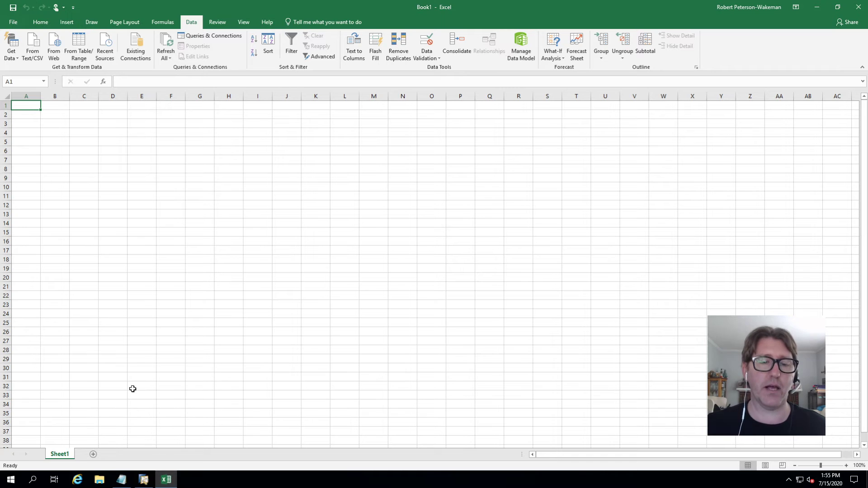
click(17, 58)
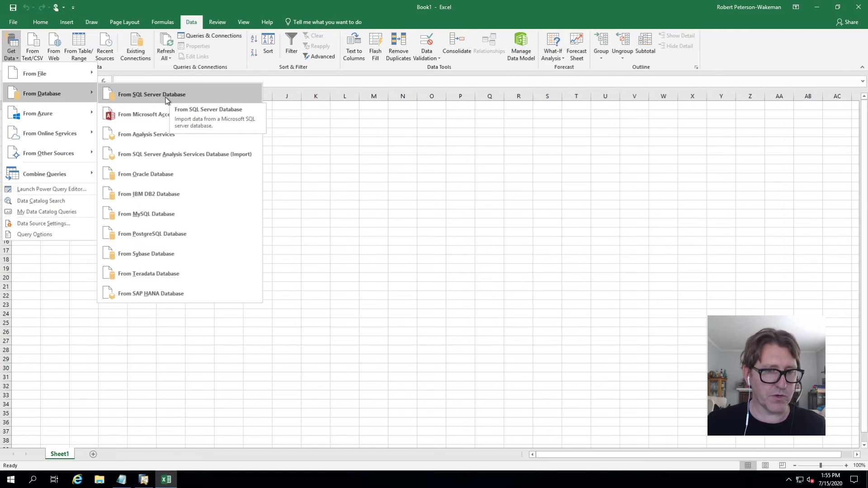
- Open the SAP HANA database connection settings, move the dialog, and cancel it
click(148, 295)
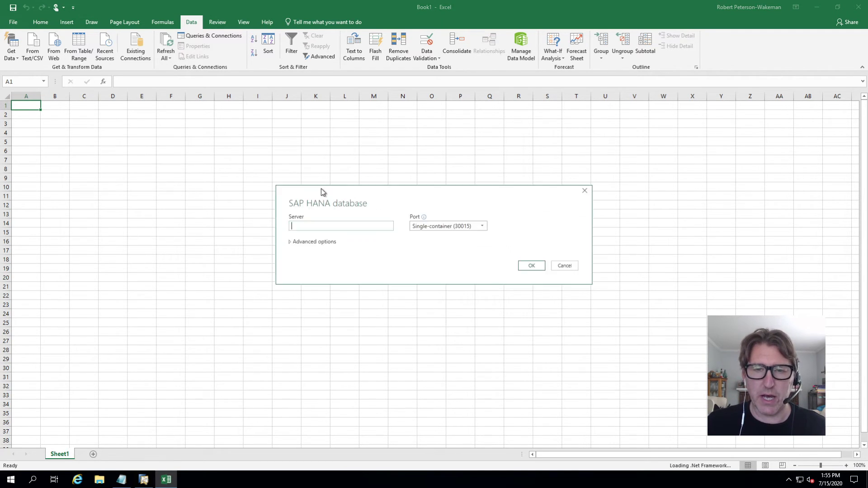
drag(272, 148, 240, 112)
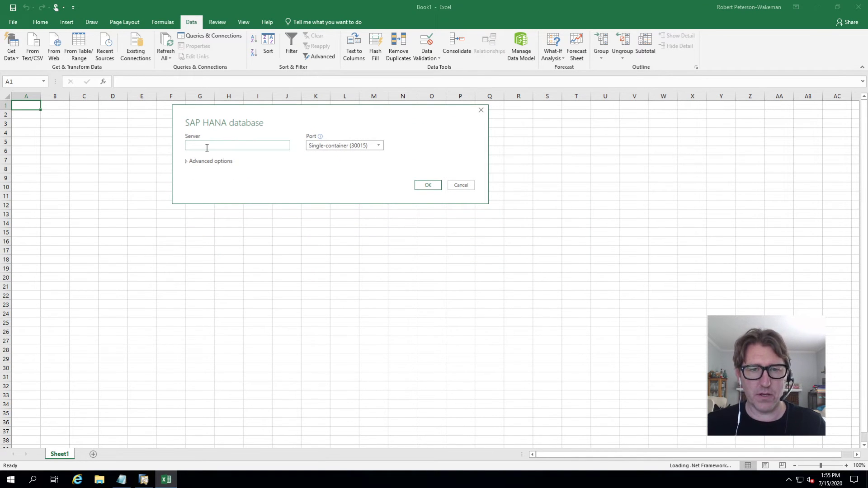
click(461, 185)
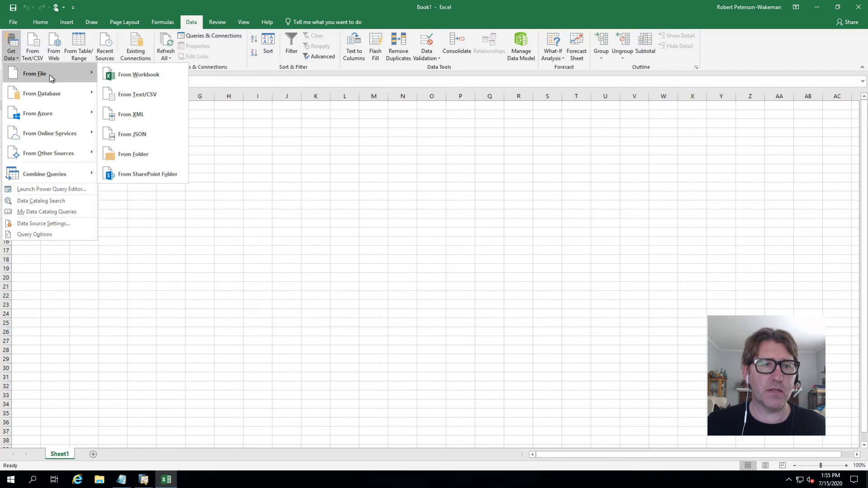
- Open the SQL Server database dialog, expand its Advanced options, then cancel without connecting
mouse_move(53, 92)
click(180, 94)
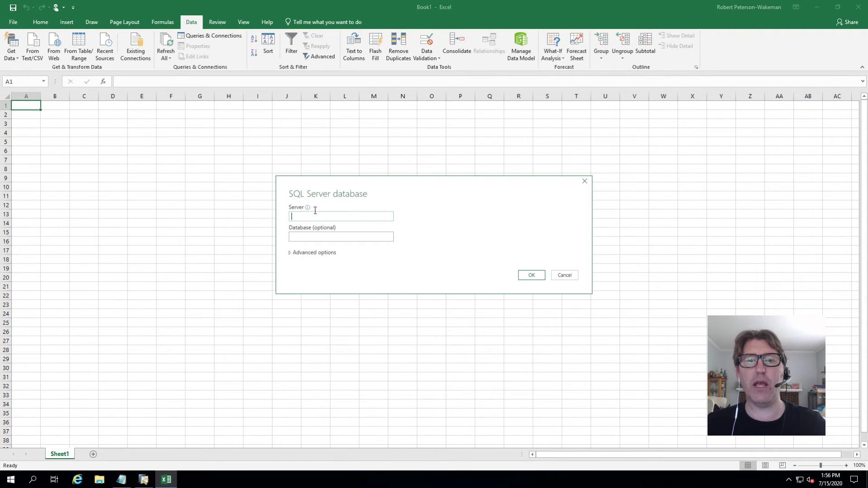
click(295, 236)
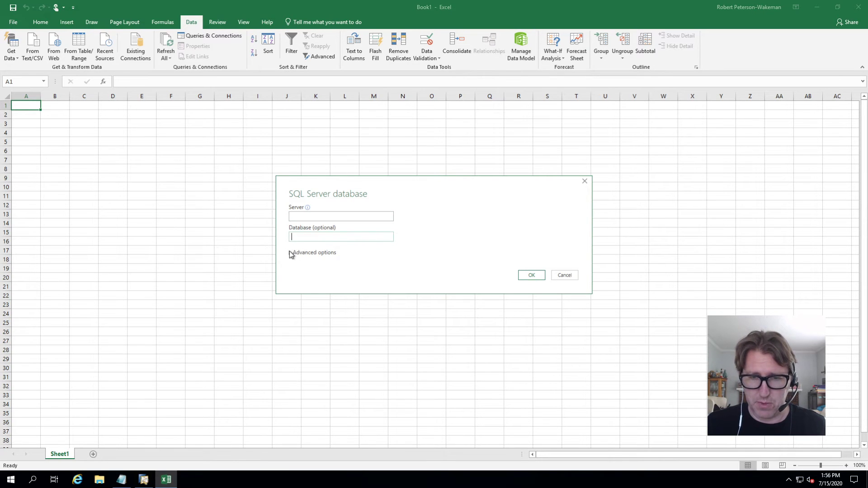
click(290, 253)
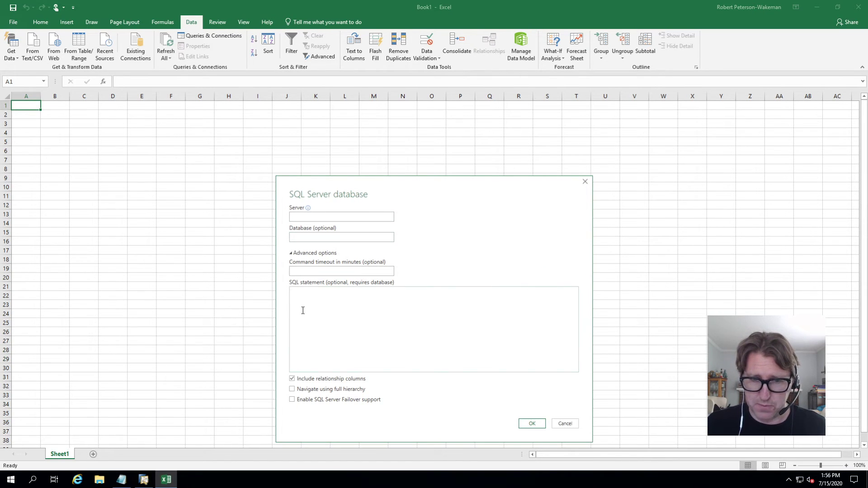
click(299, 293)
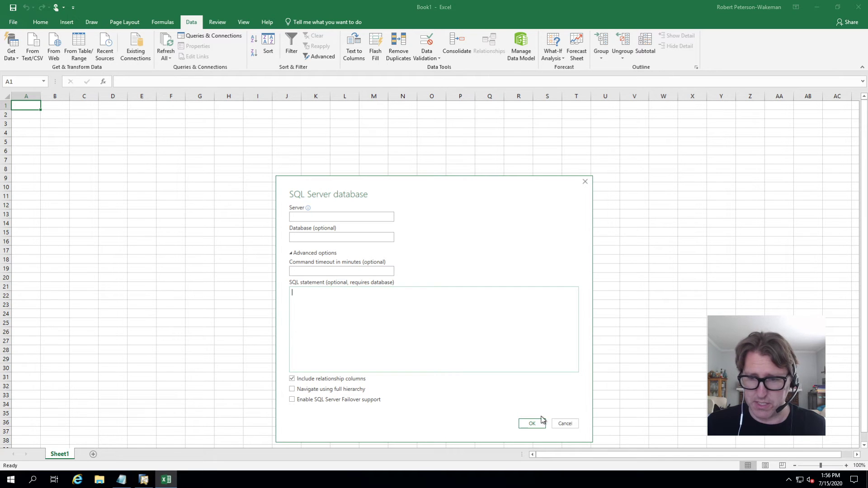
click(566, 425)
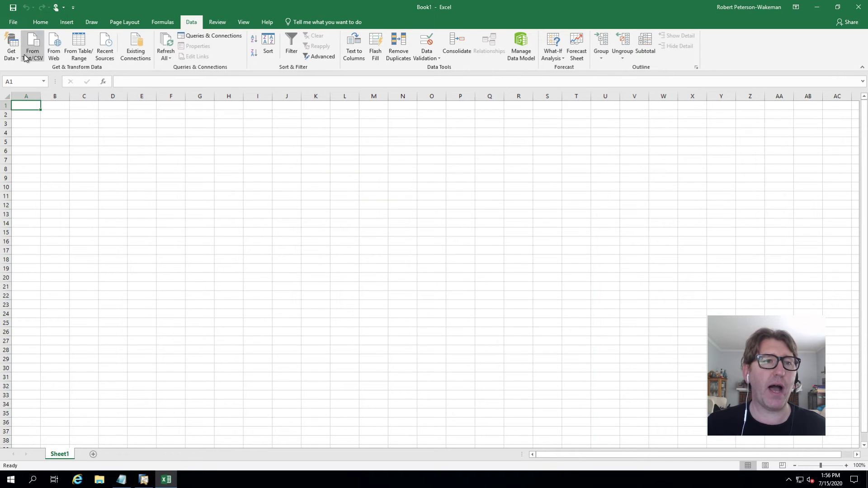
- Start a From SAP HANA Database connection, showing Server and Single-container (30015) port settings
click(11, 45)
mouse_move(50, 96)
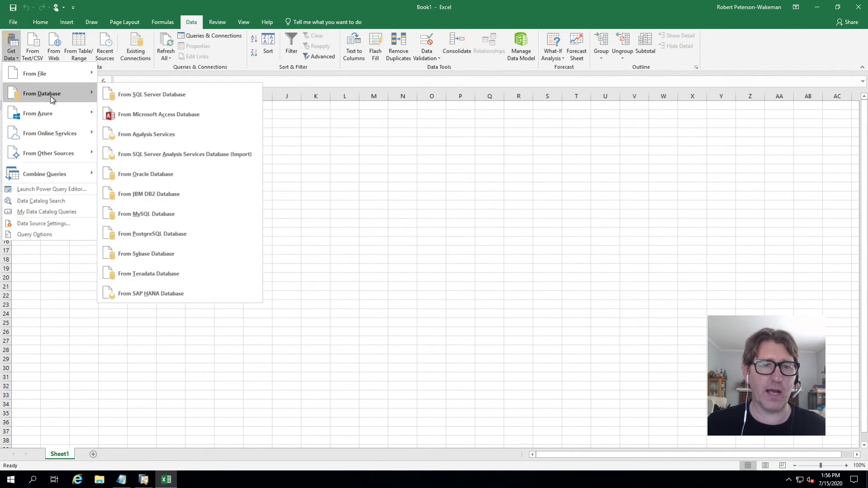
click(179, 295)
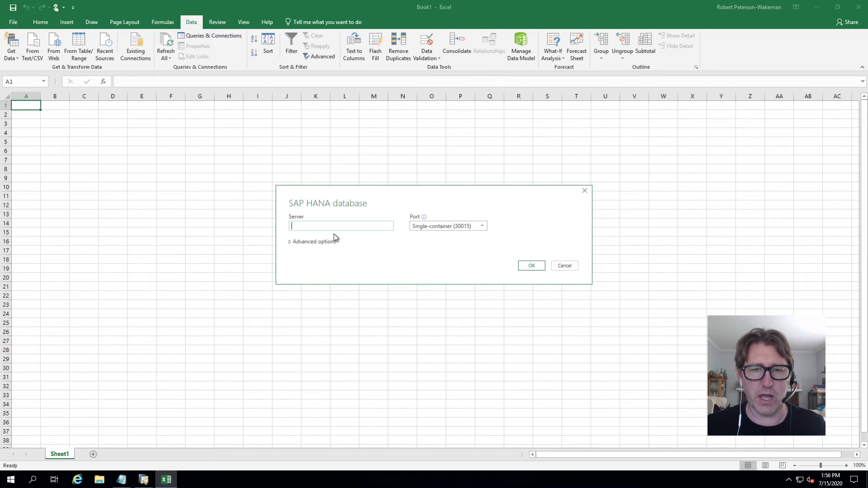
- Look up the database name SBODEMOCA in SAP Business One's Choose Company window, then return to Excel
click(145, 484)
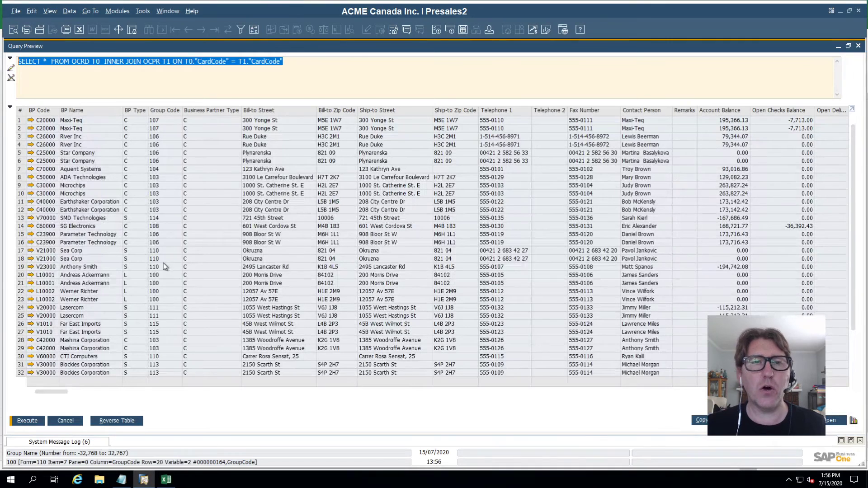
click(113, 12)
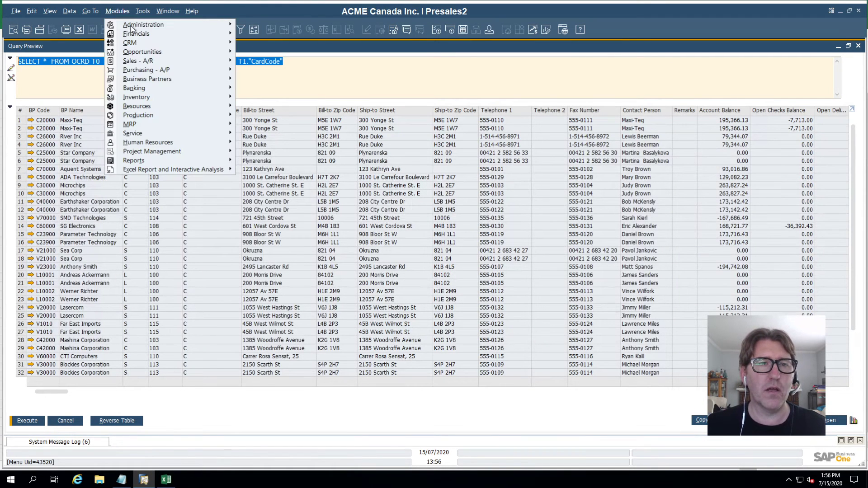
mouse_move(149, 26)
click(294, 26)
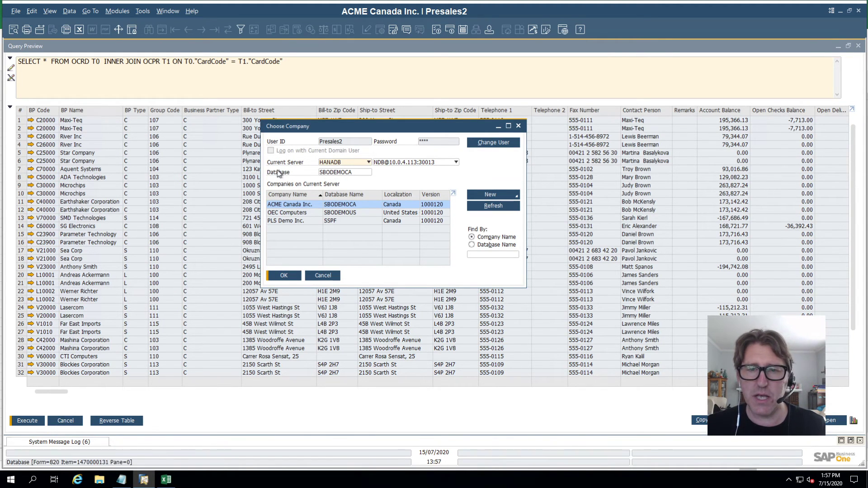
double_click(353, 173)
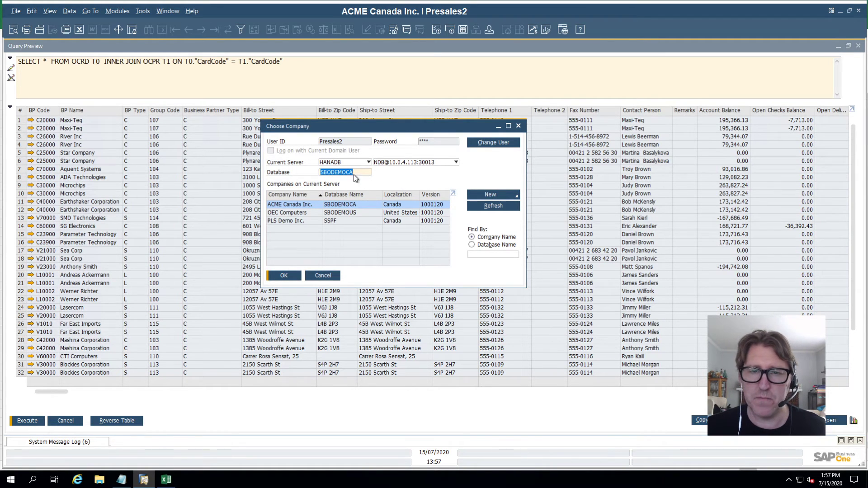
click(166, 479)
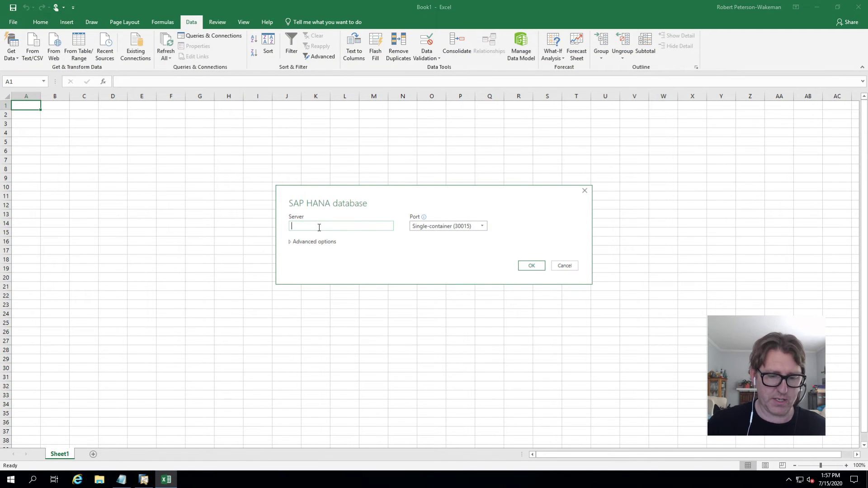
- Enter server 10.0.4.113 and choose port Multi-container system database (30013)
key(alt+Tab)
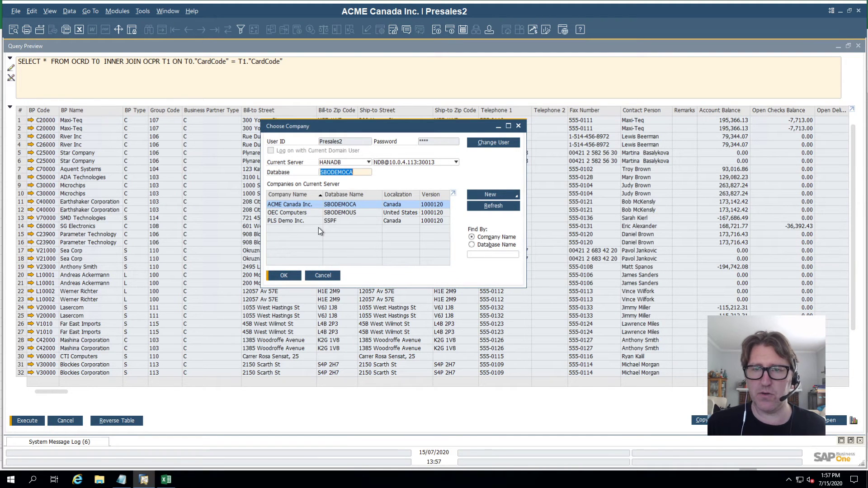
key(alt+Tab)
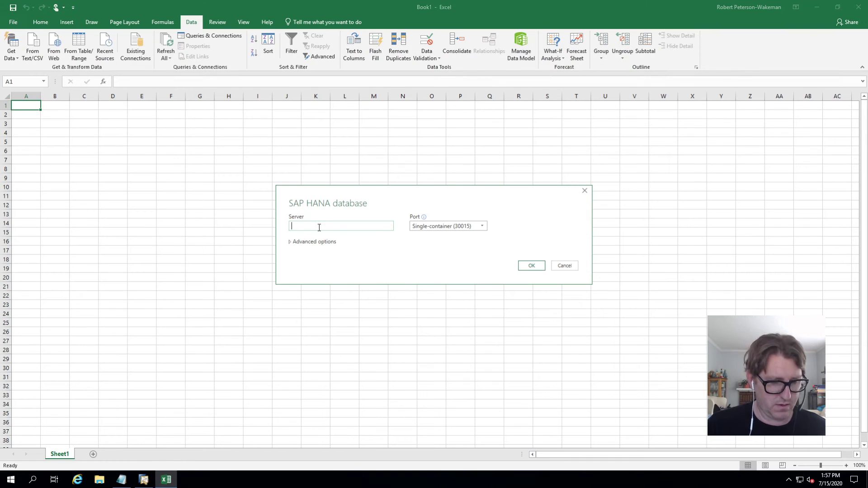
text(10.0.4)
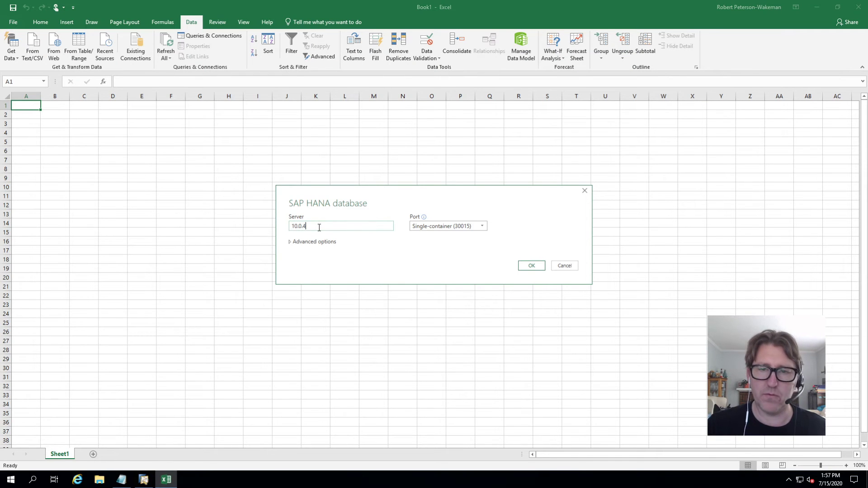
text(.113)
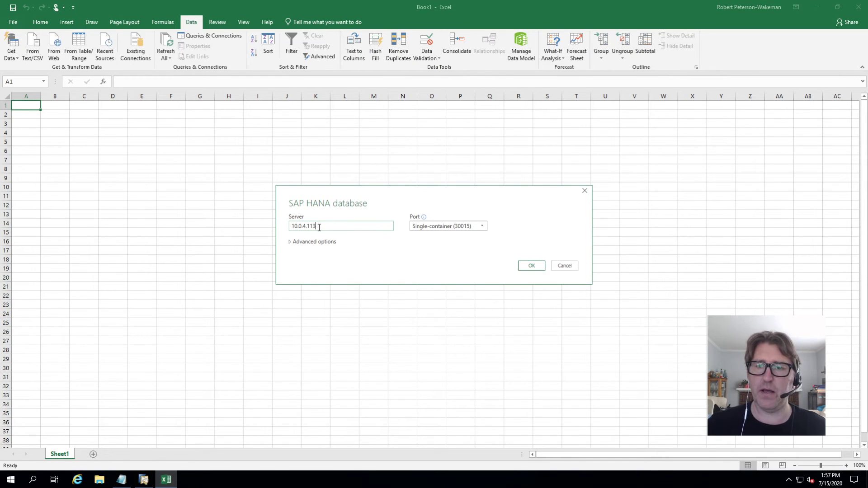
click(426, 229)
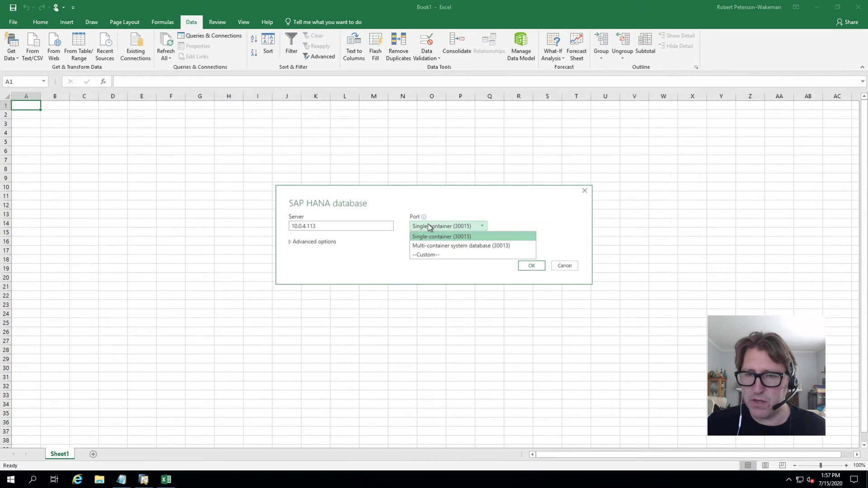
key(Down)
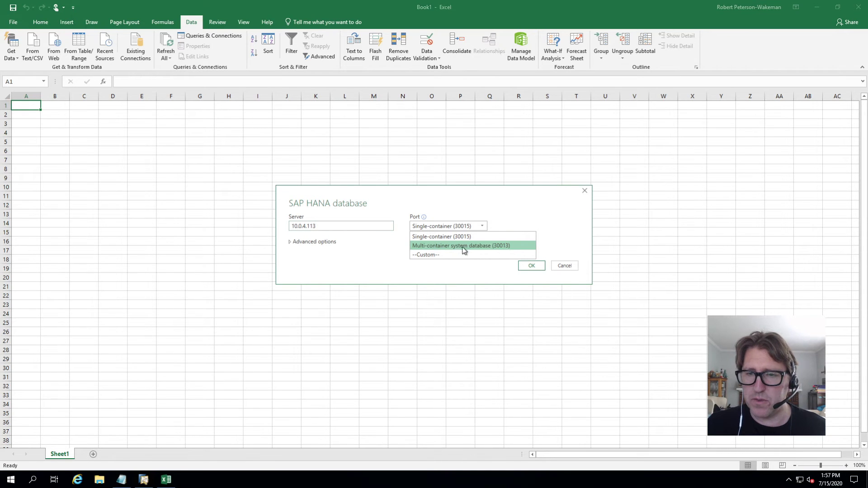
key(Down)
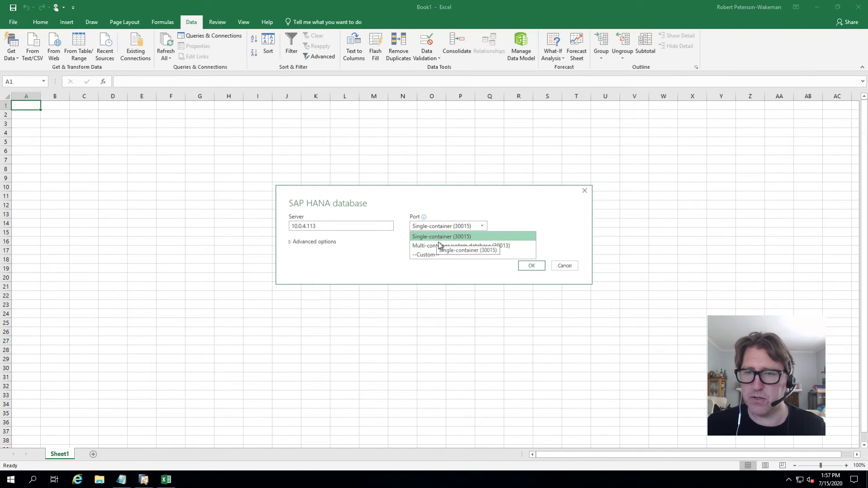
click(440, 245)
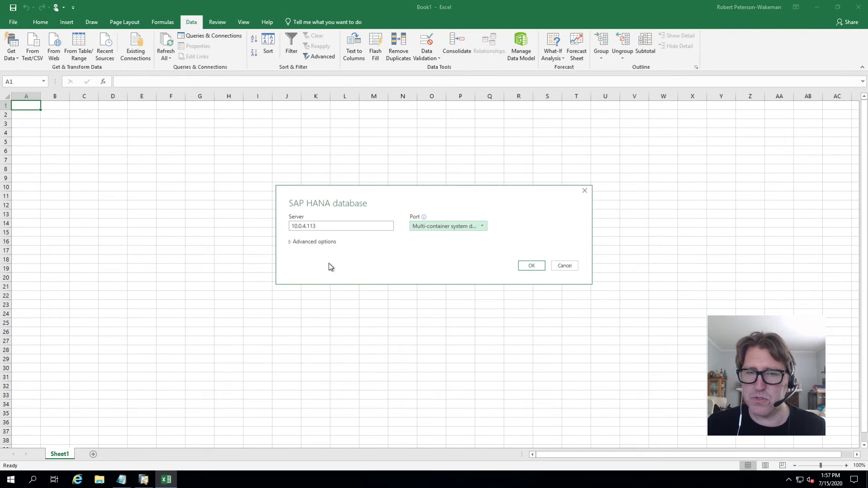
- Expand Advanced options and copy the OCRD–OCPR join query from Notepad
click(291, 243)
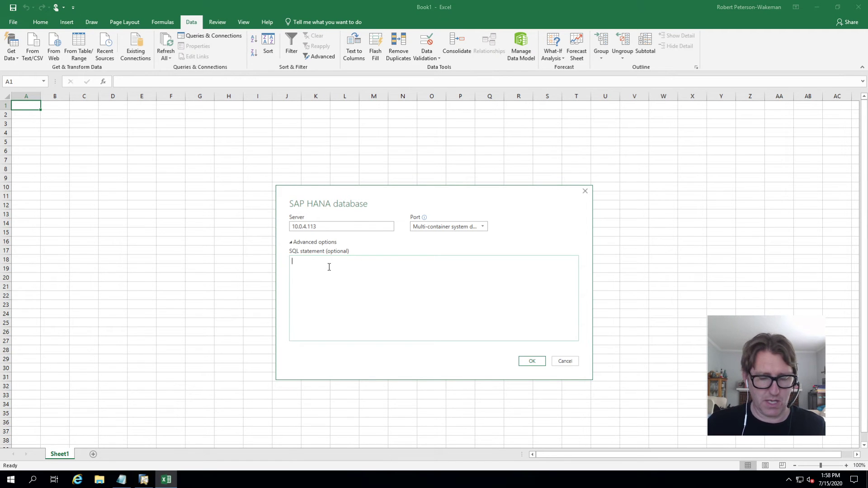
click(121, 479)
drag(337, 75, 52, 75)
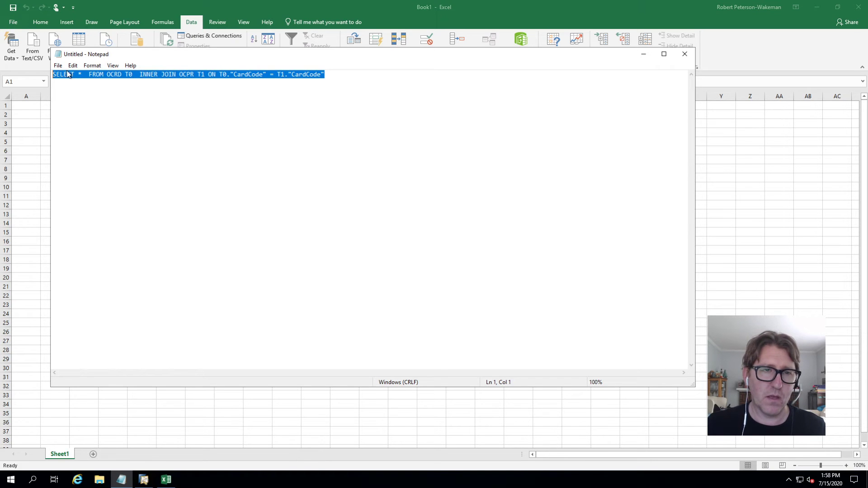
right_click(117, 75)
click(96, 107)
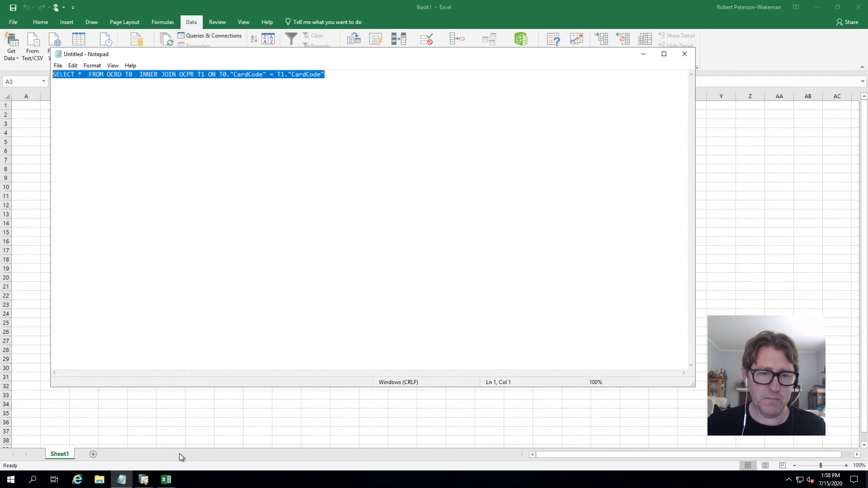
- Paste the join query into the SQL statement and prefix OCRD and OCPR with 'SBODEMOCA.'
click(165, 480)
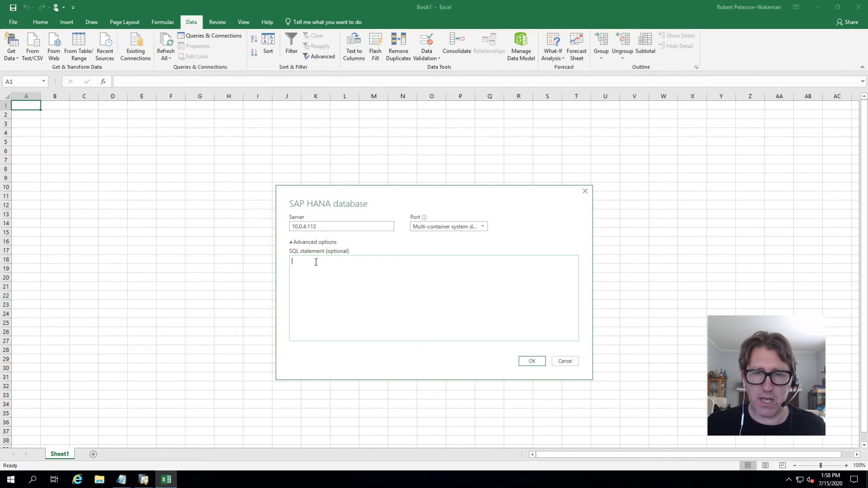
key(ctrl+v)
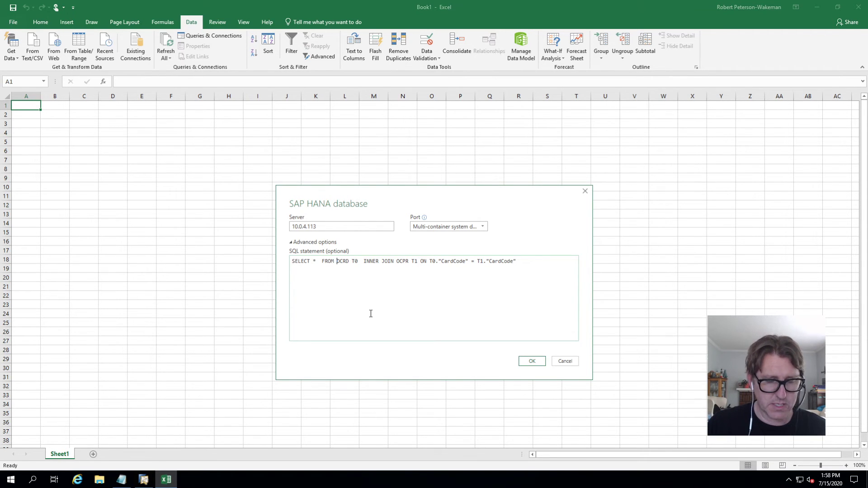
text(SBODEMO)
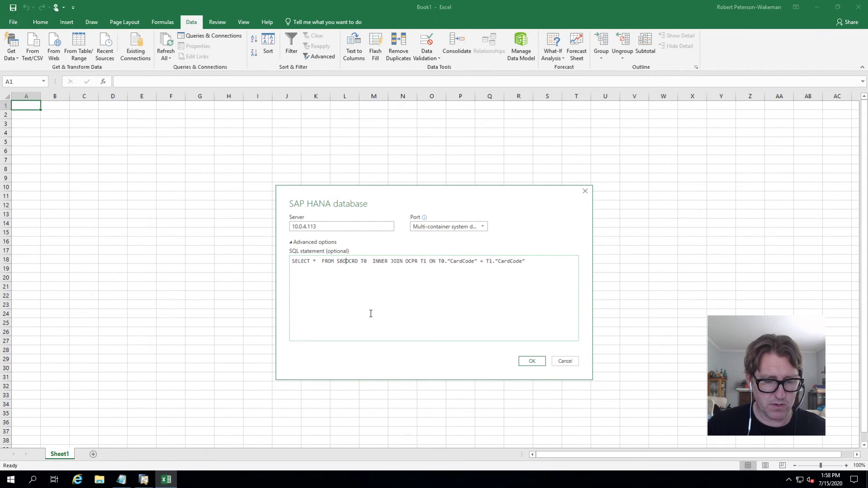
text(CA)
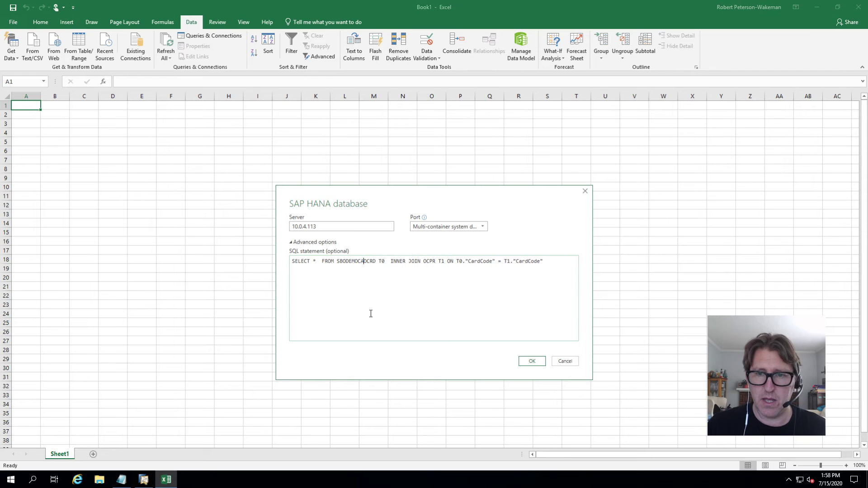
text(.)
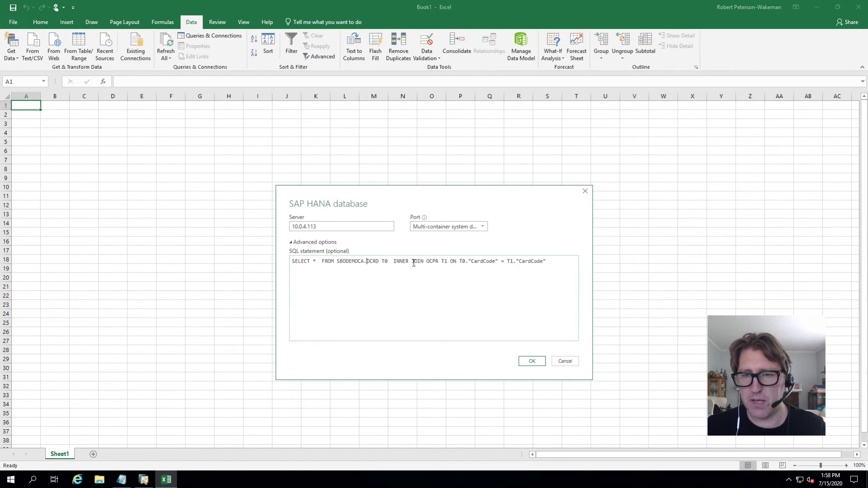
drag(424, 262, 427, 261)
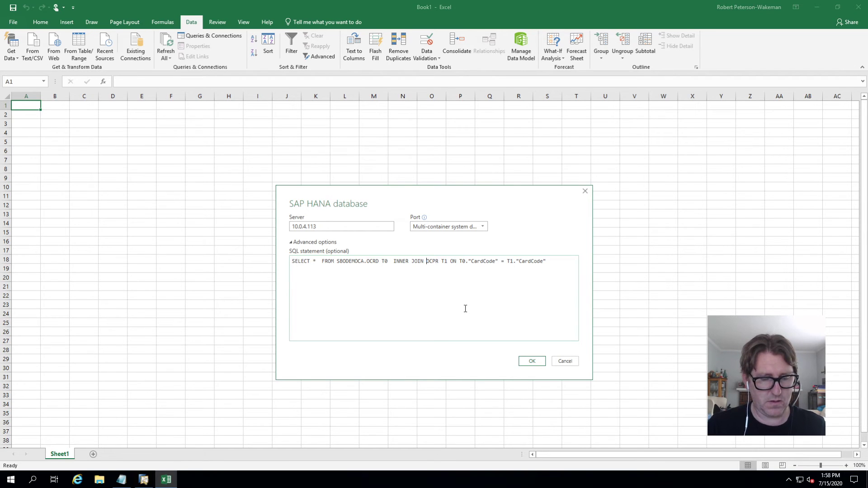
text(SBODEMO)
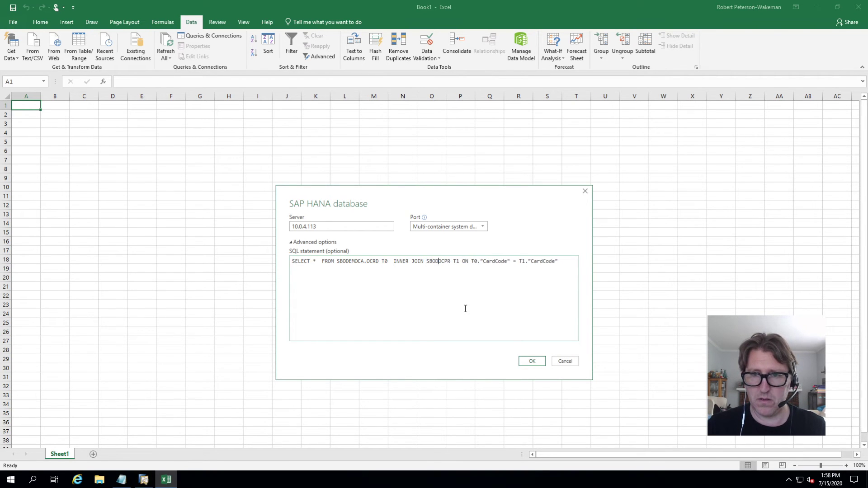
text(CA.)
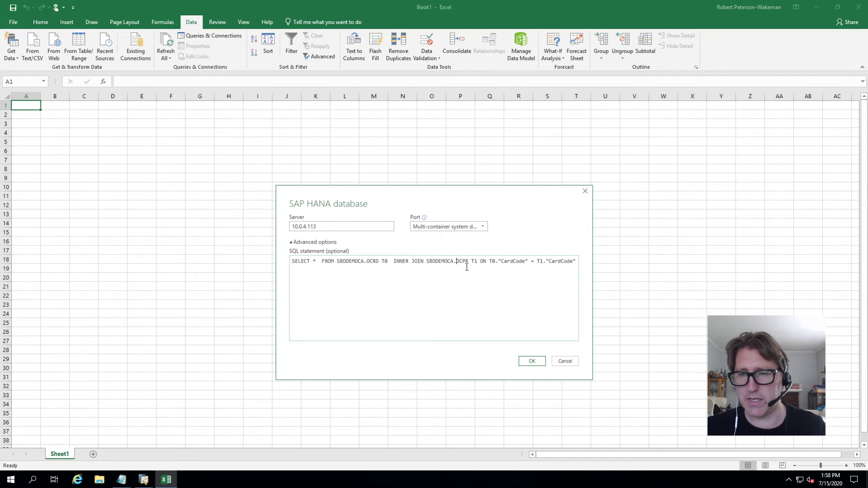
- Submit the connection settings and choose Database user name and password sign-in
click(532, 361)
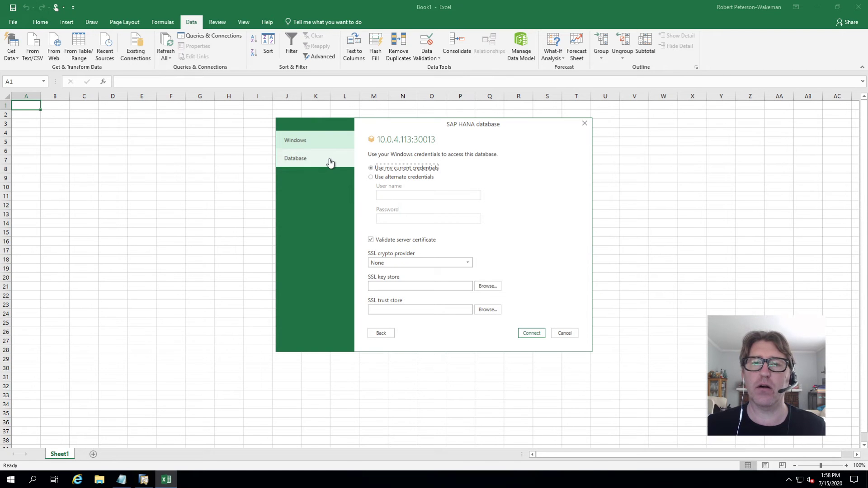
click(315, 165)
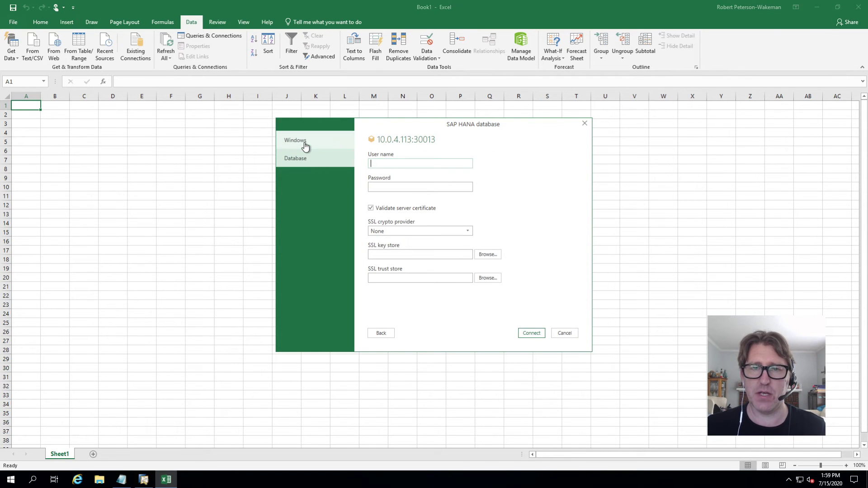
click(306, 147)
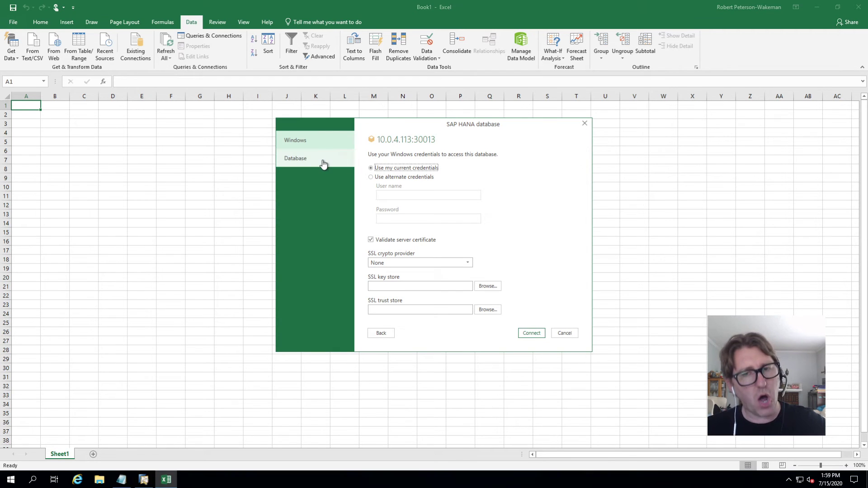
click(305, 159)
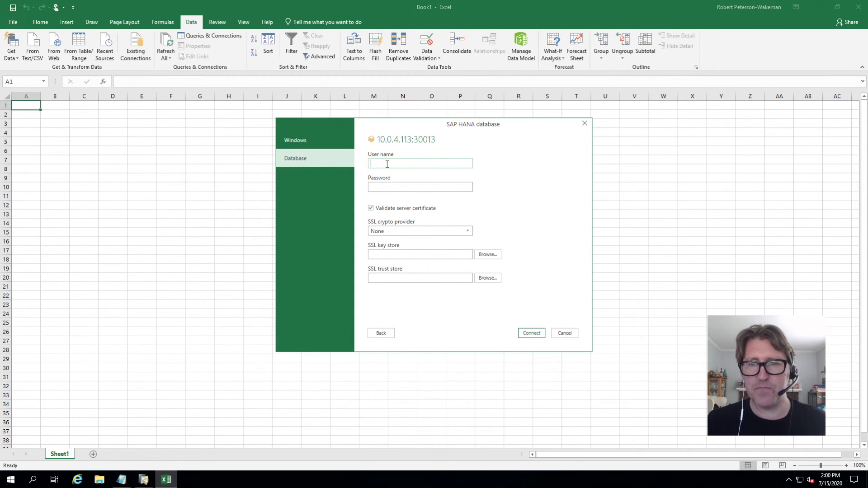
- Sign in as user SYSTEM with the database password, with server certificate validation unchecked
text(SYSTEM)
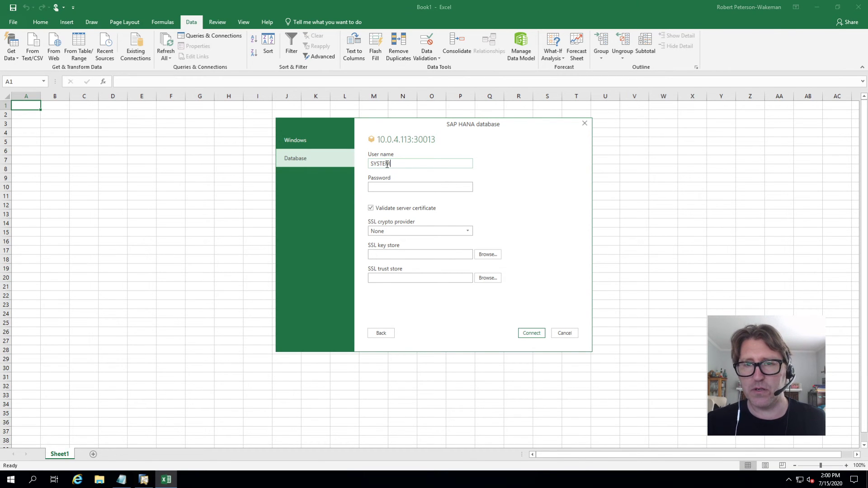
key(Tab)
key(Caps_Lock)
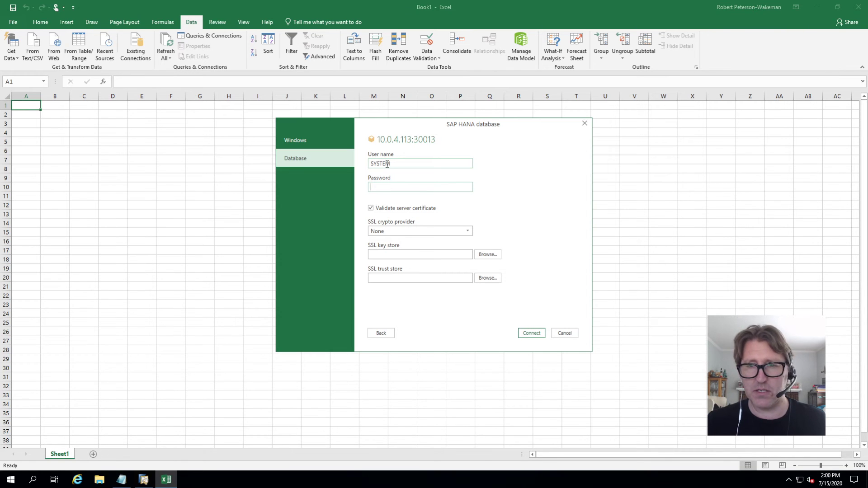
text(••••••••••••)
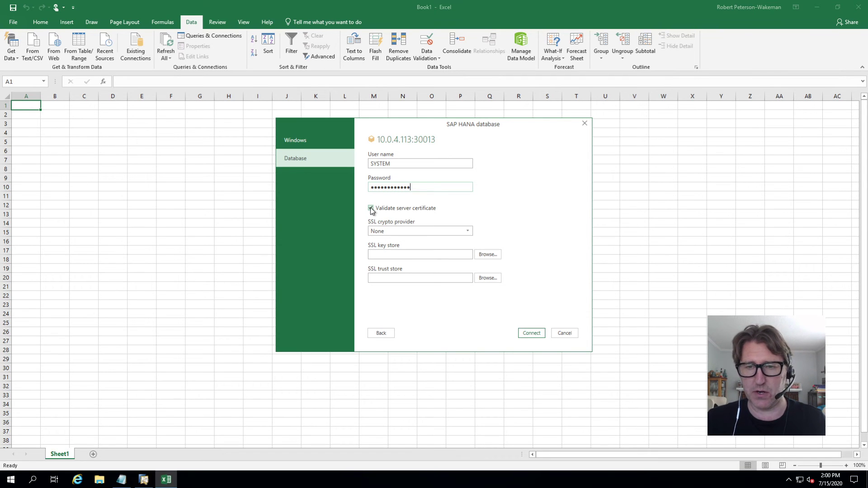
click(371, 209)
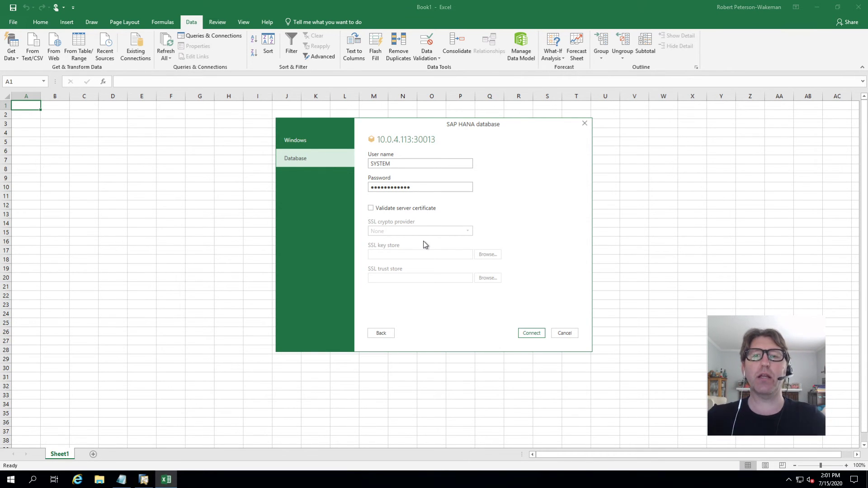
- Try the SAP HANA connection, then reopen the settings after the invalid SBODEMOCA schema error
click(532, 332)
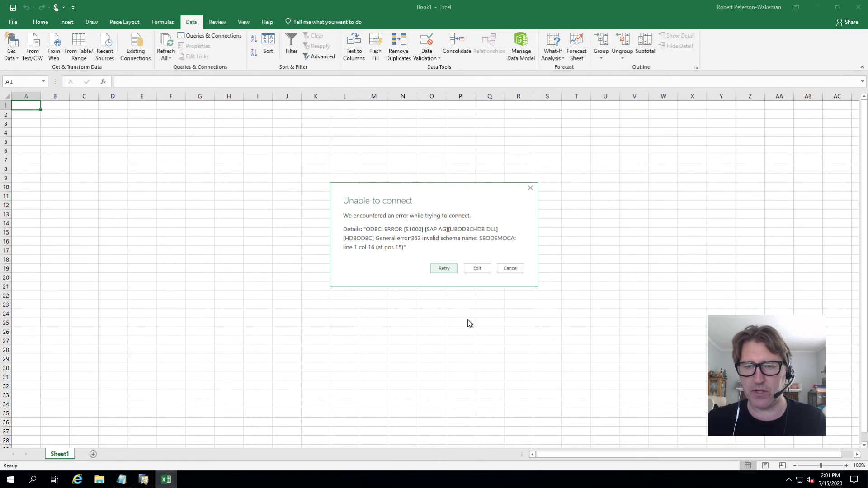
click(476, 270)
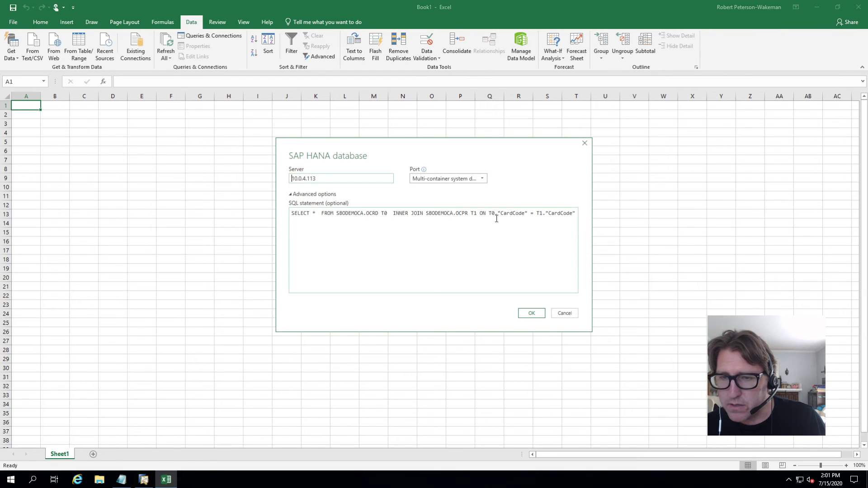
- Delete the extra spaces after T0 and after SELECT * in the SQL statement
double_click(388, 213)
key(BackSpace)
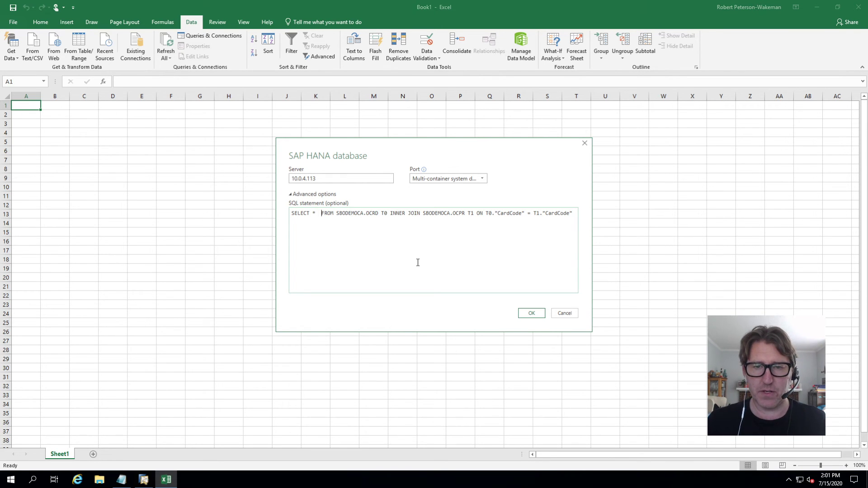
key(BackSpace)
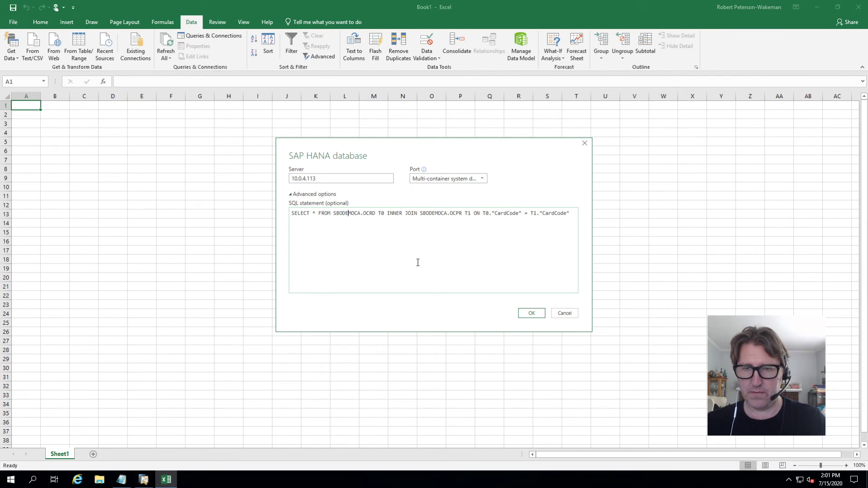
- Set the port to Single-container (30015), load the previewed contact rows, and switch to SAP Business One
click(482, 179)
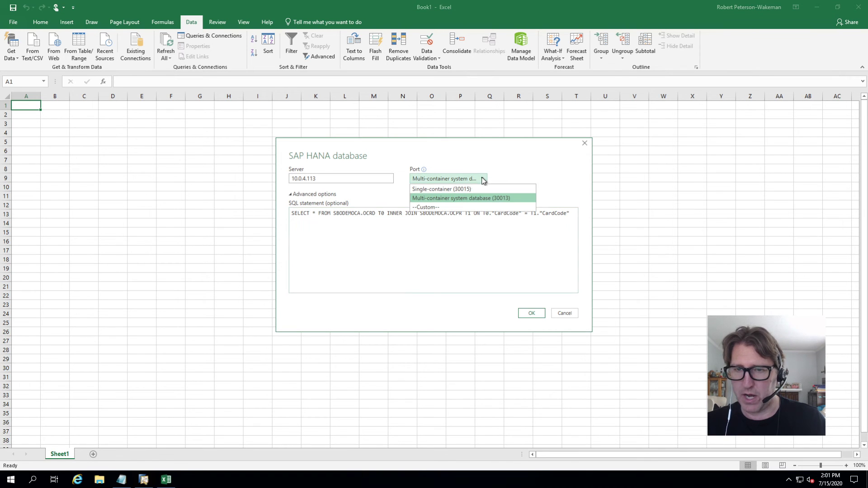
click(435, 190)
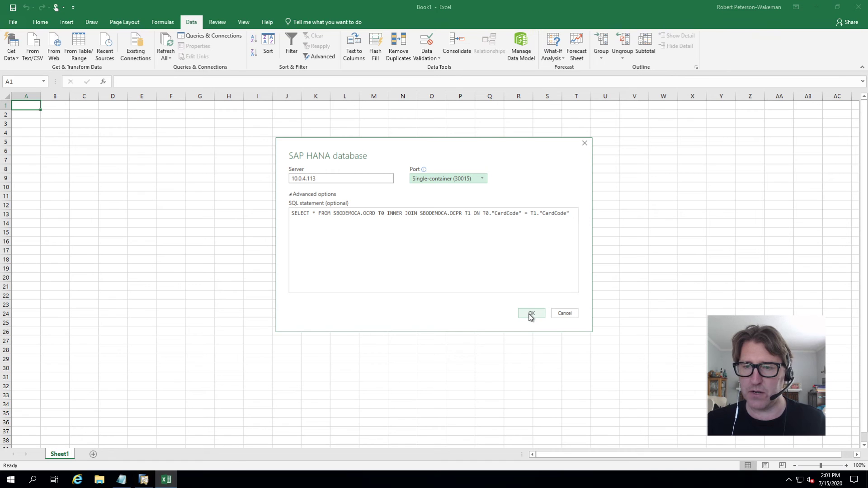
click(446, 181)
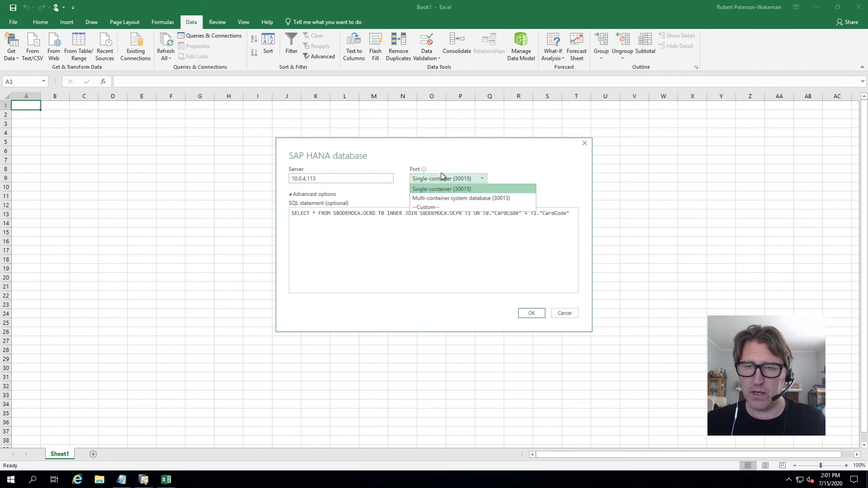
click(442, 190)
click(534, 314)
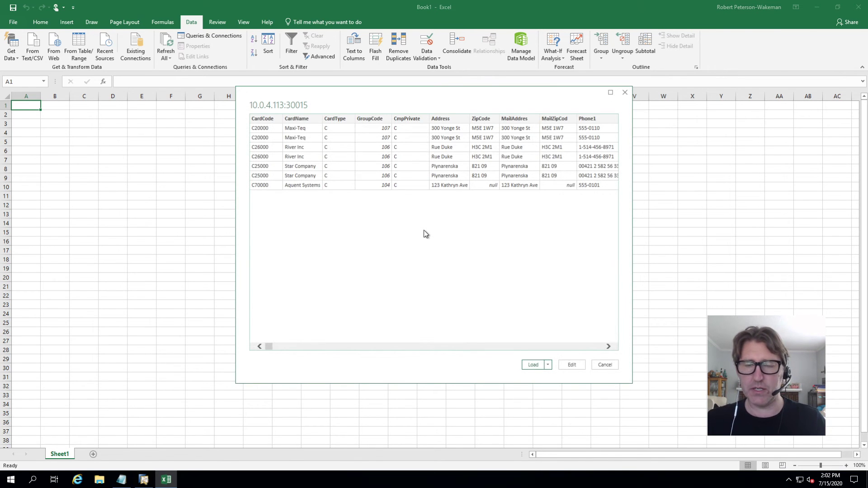
click(533, 366)
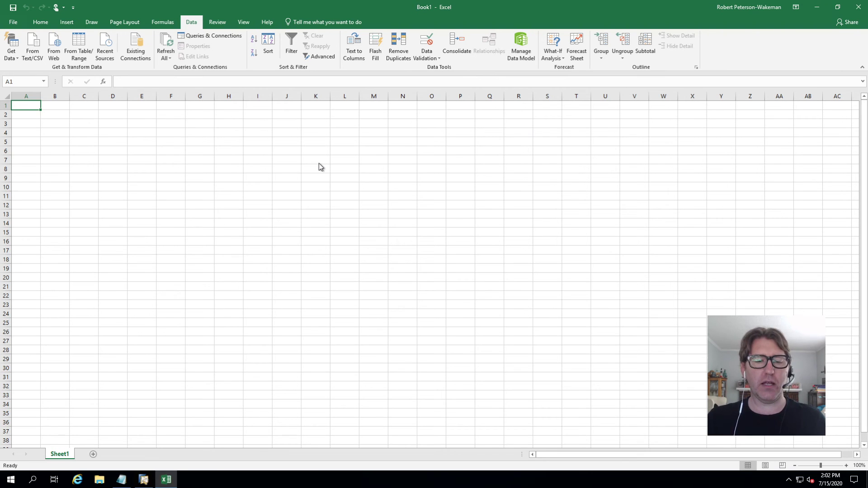
click(143, 479)
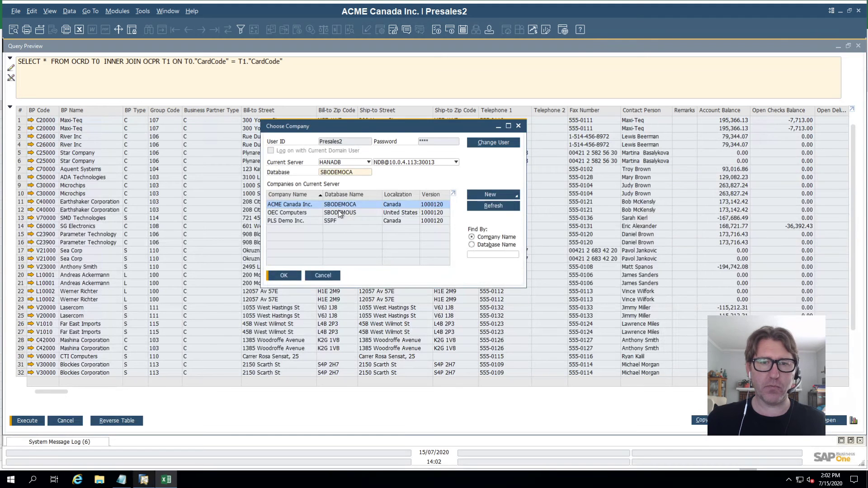
- Cancel SAP's Choose Company dialog and go back to Excel, where Query1 shows 38 rows on Sheet2
click(329, 274)
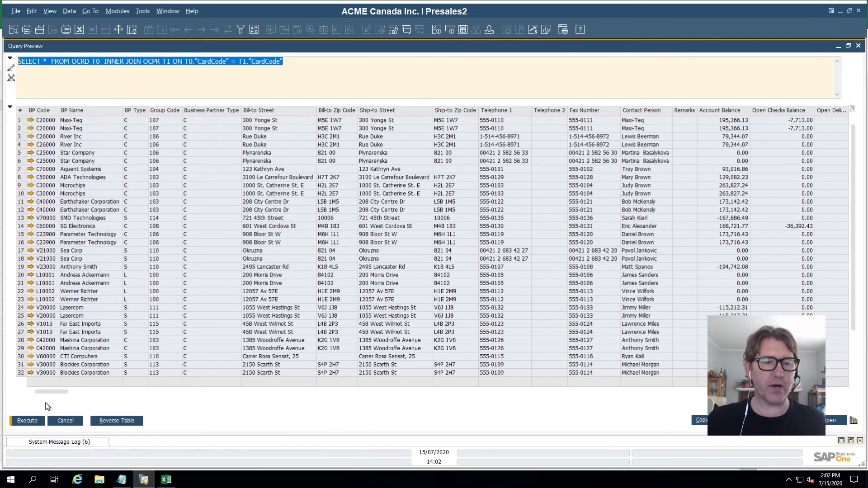
click(174, 484)
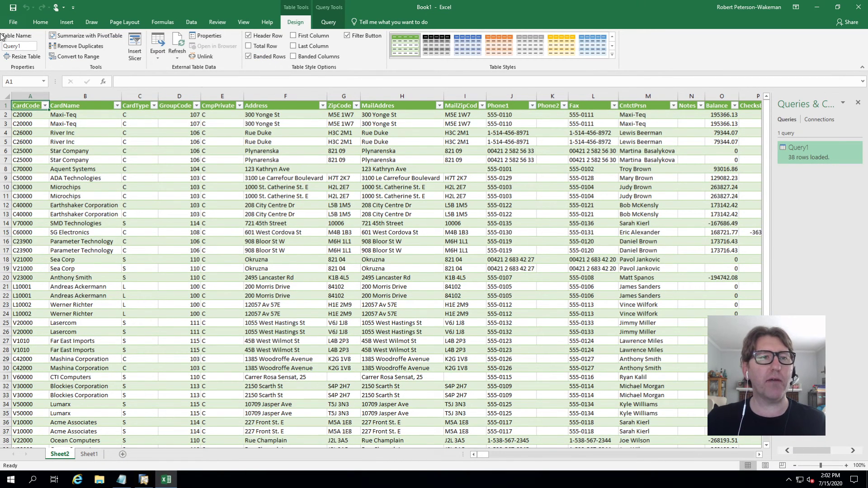
- Save the workbook in the Documents folder under the name 'Contact List Query'
click(13, 23)
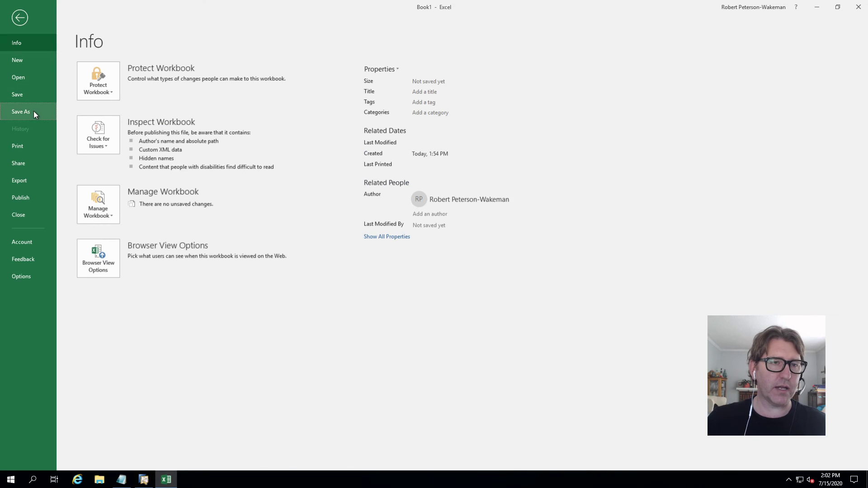
click(34, 113)
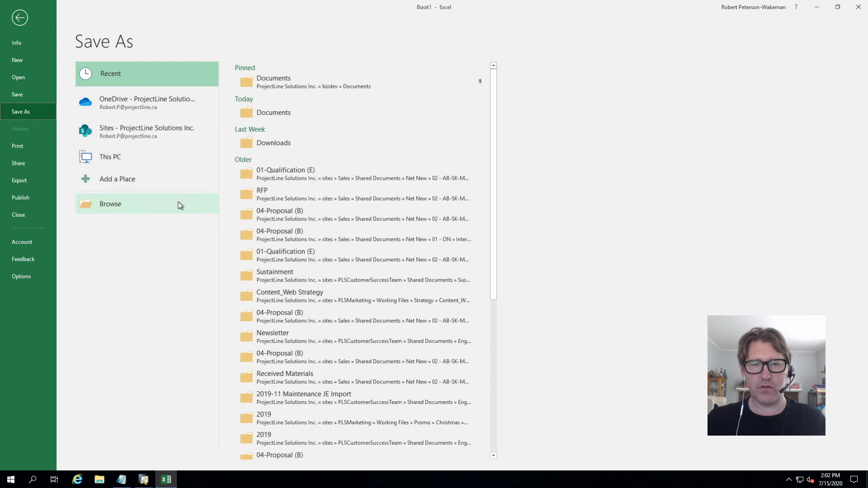
click(275, 77)
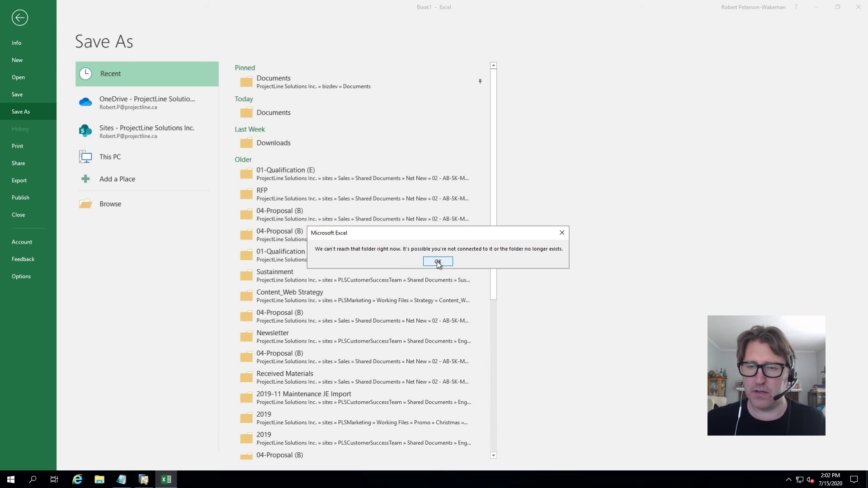
click(438, 261)
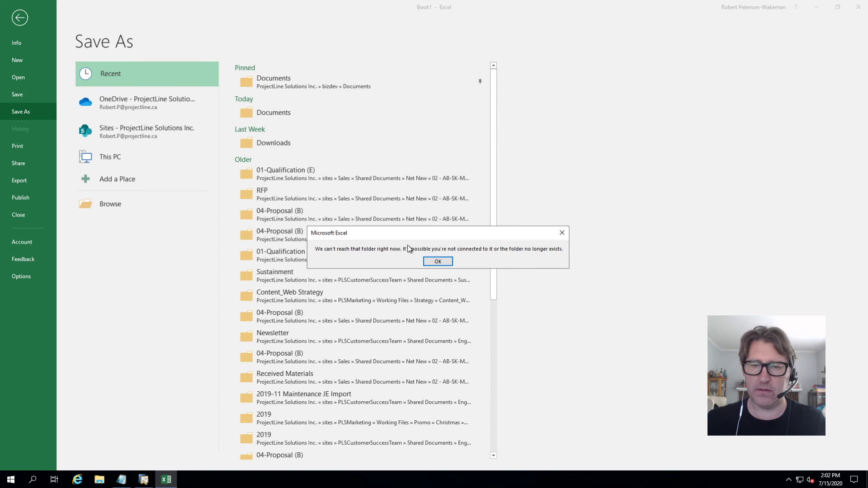
click(437, 262)
click(121, 157)
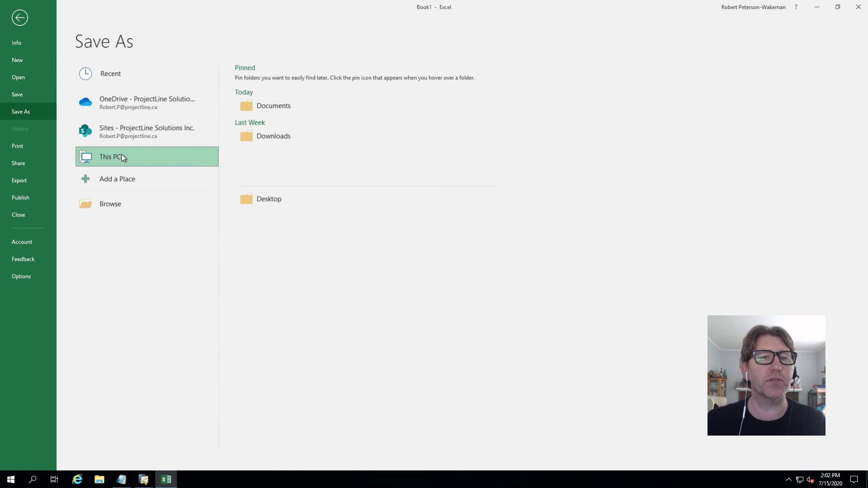
click(270, 106)
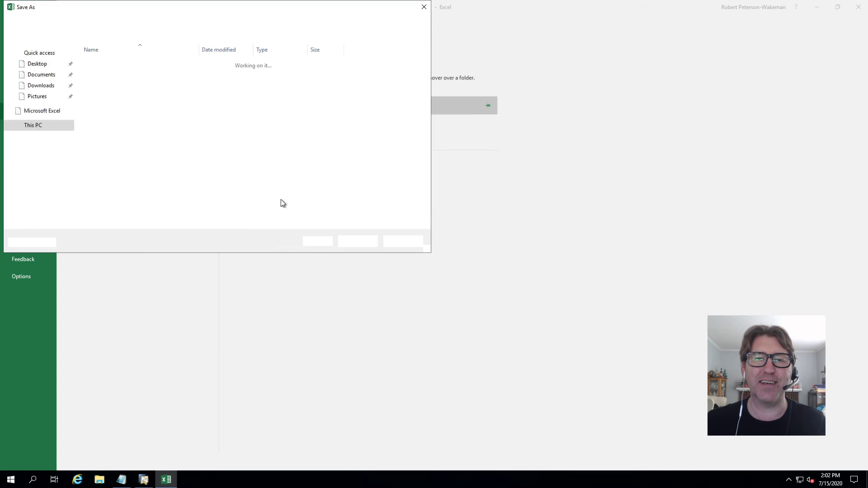
double_click(131, 181)
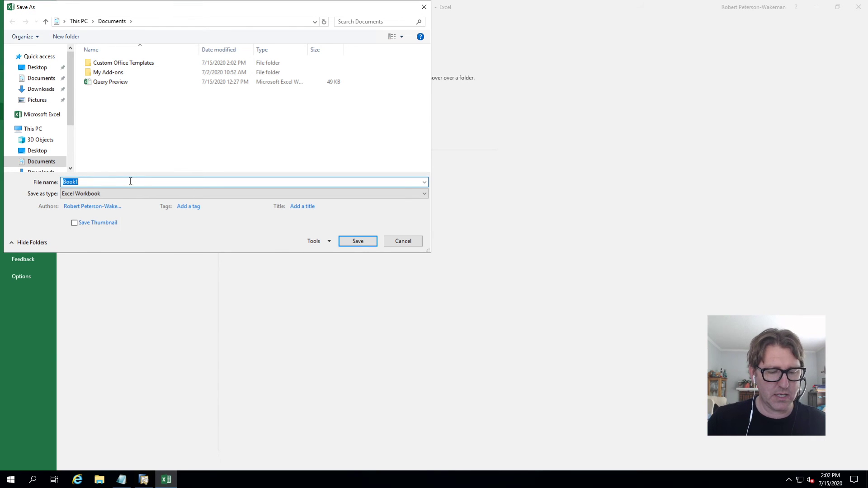
text(Contact List Query)
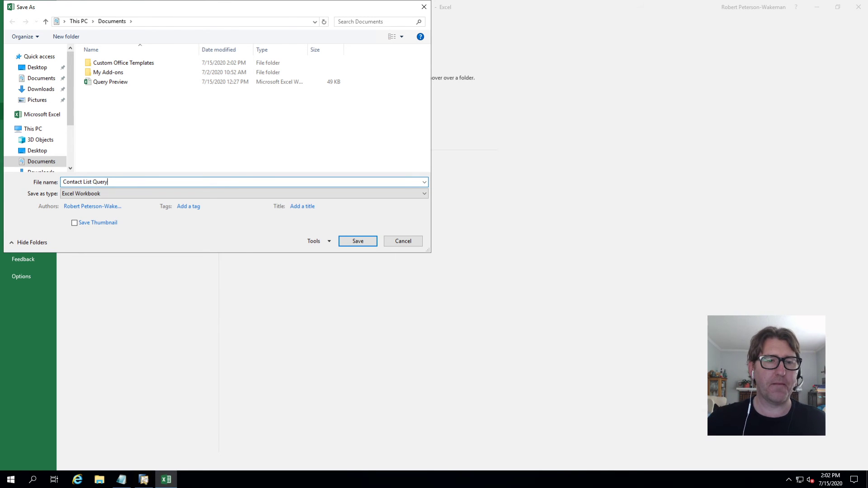
click(358, 241)
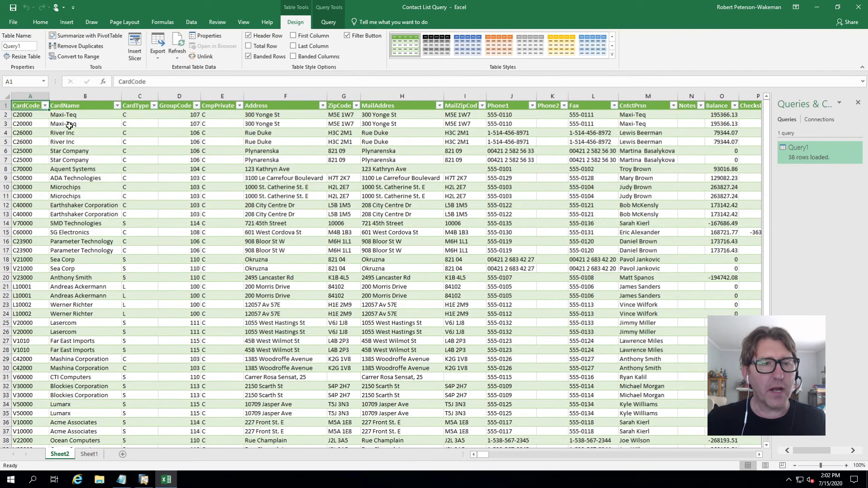
drag(6, 115, 8, 124)
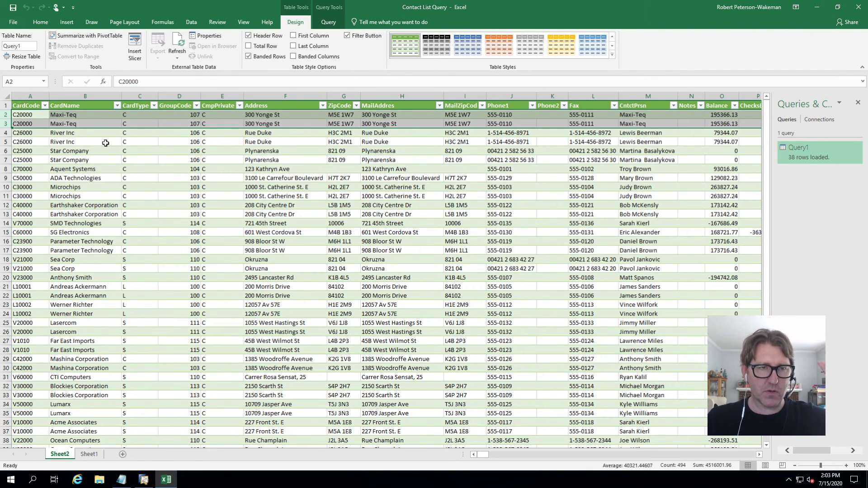
click(65, 134)
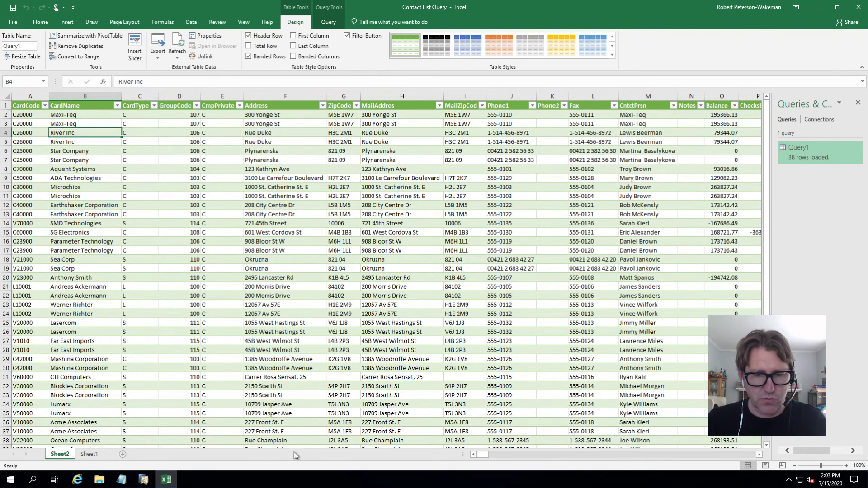
drag(483, 454, 726, 454)
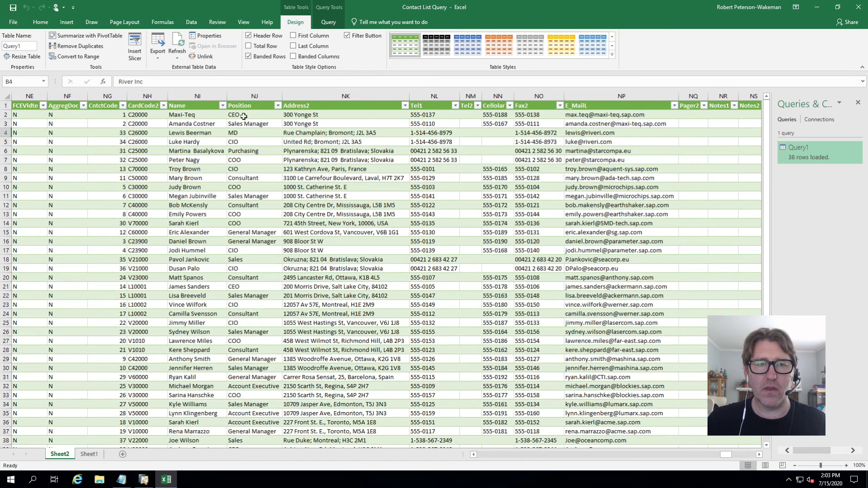
- Select the contact names in cells NI3, NI4 and NI5
click(198, 125)
click(192, 135)
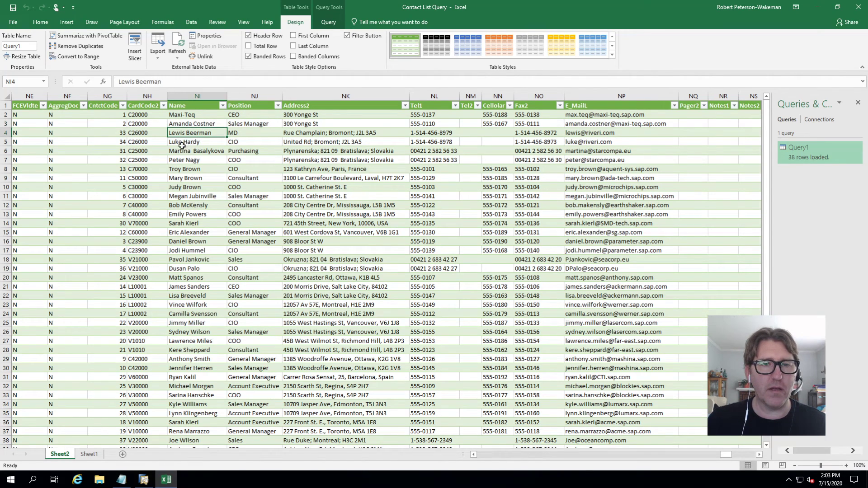
click(192, 142)
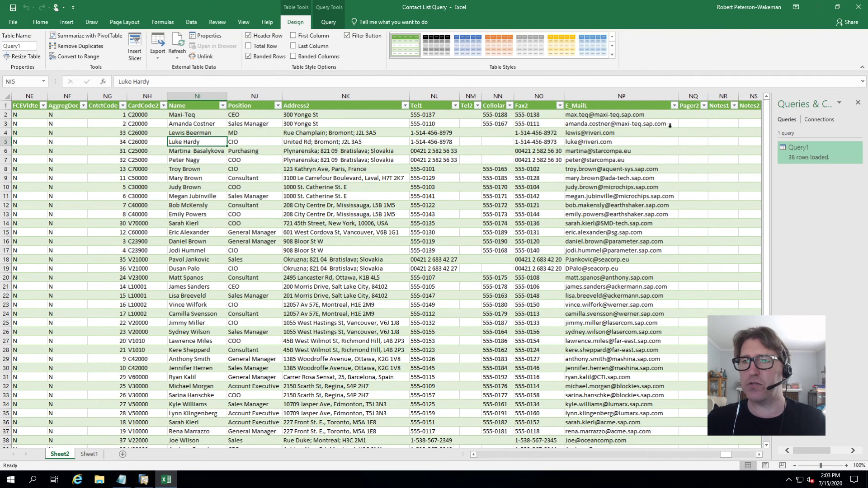
- Page the sheet back to column A and close the Contact List Query workbook
click(480, 455)
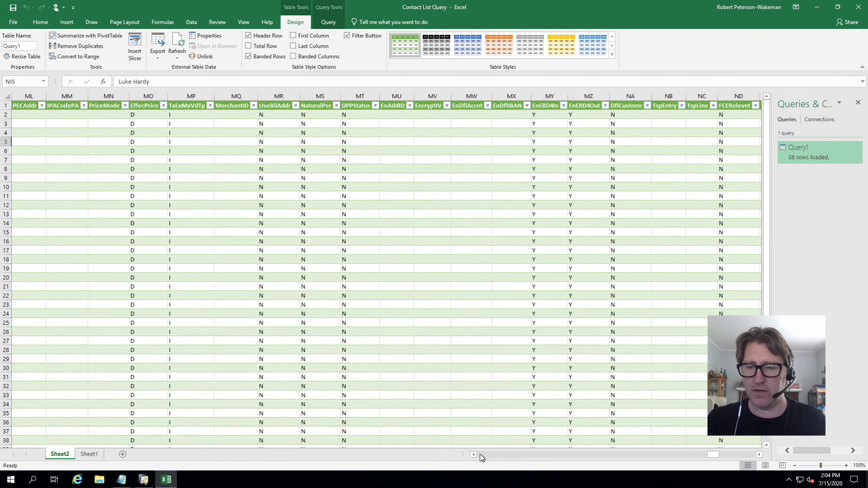
click(481, 455)
click(481, 454)
click(480, 455)
click(480, 454)
click(480, 455)
click(481, 455)
click(479, 455)
click(480, 455)
click(480, 455)
click(480, 455)
click(480, 454)
click(480, 455)
click(480, 455)
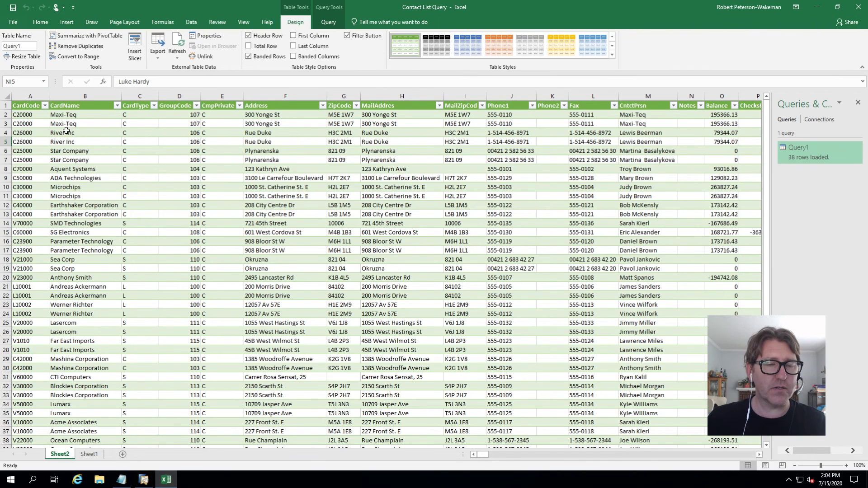
click(858, 7)
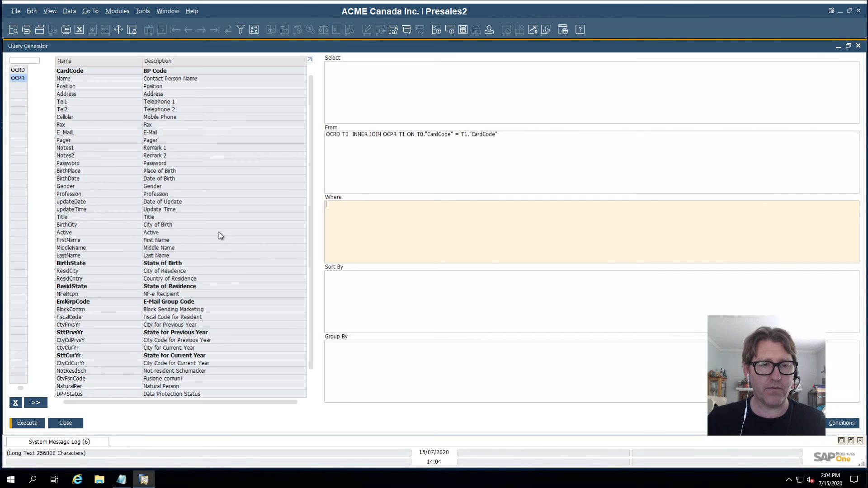
- Close the query windows, then change Maxi-Teq's default Contact ID to a person's full name and update
click(66, 421)
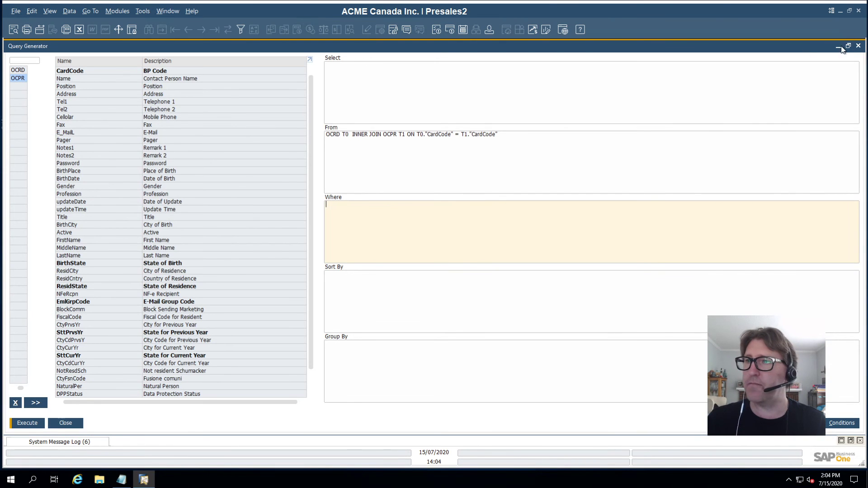
click(858, 46)
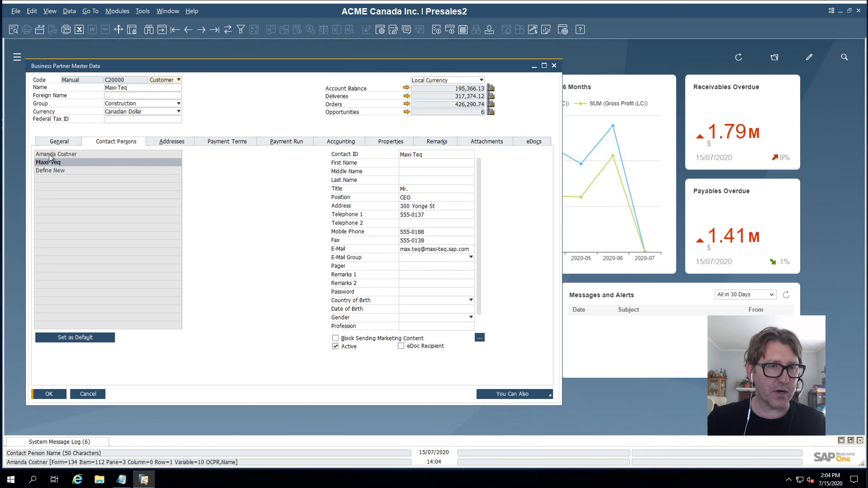
click(432, 156)
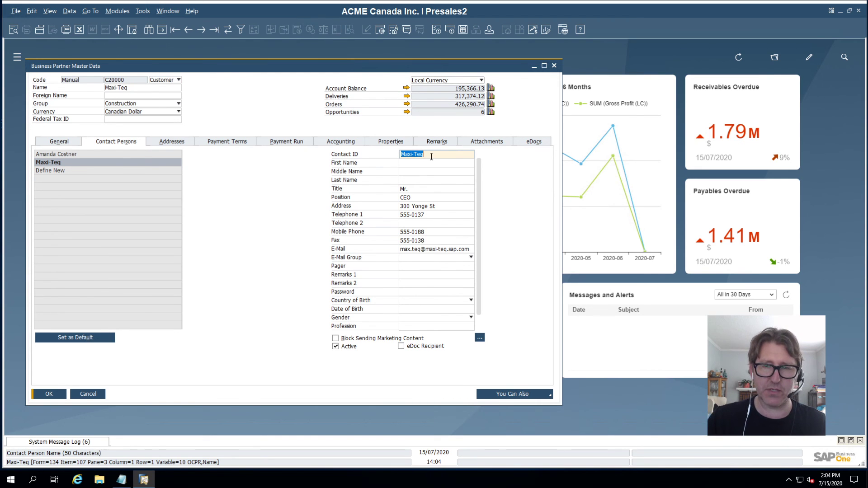
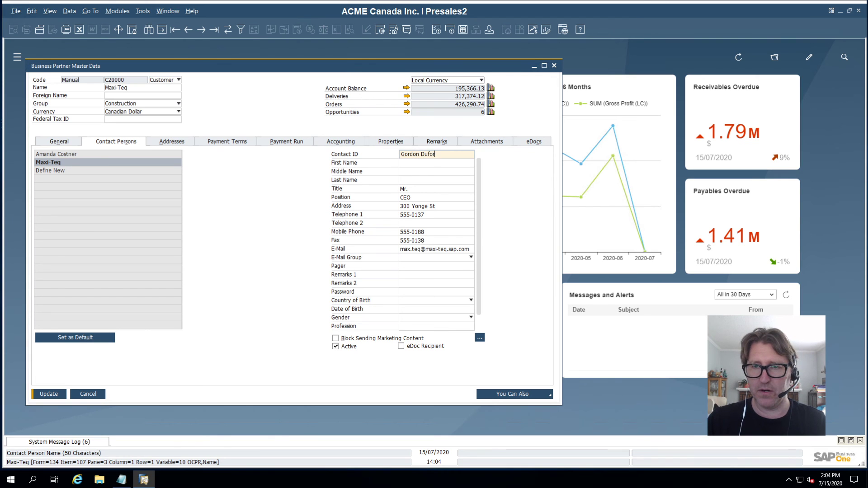
key(Tab)
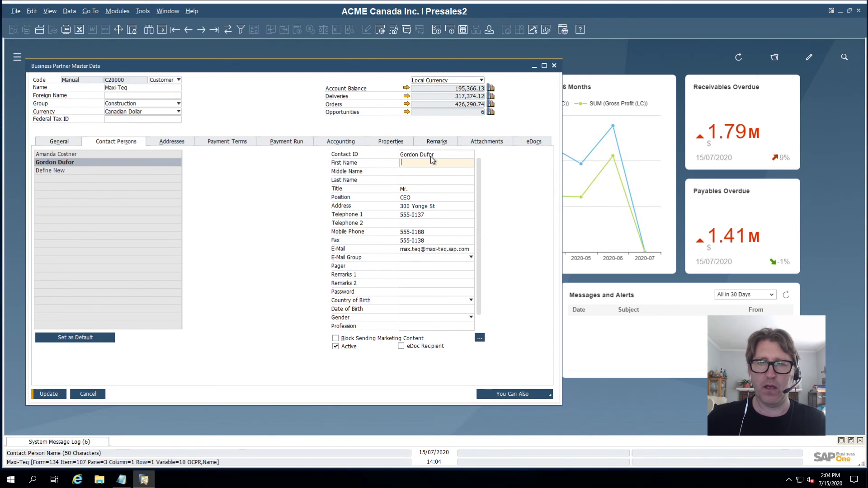
click(50, 395)
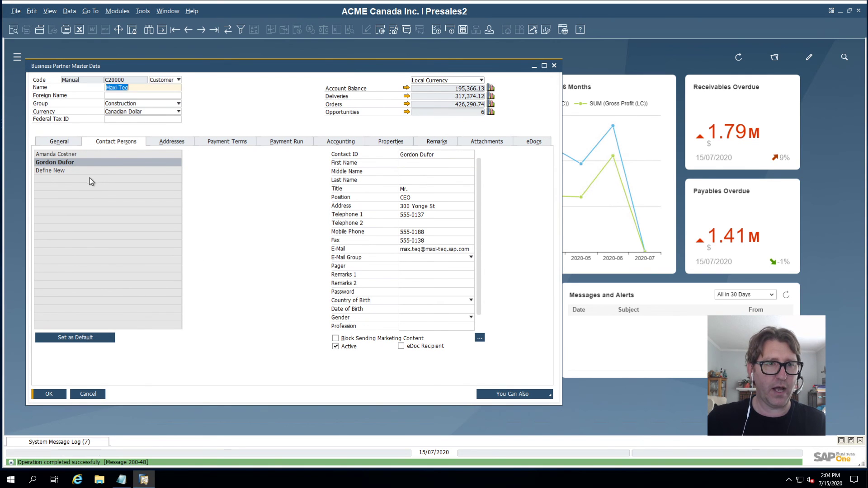
click(80, 171)
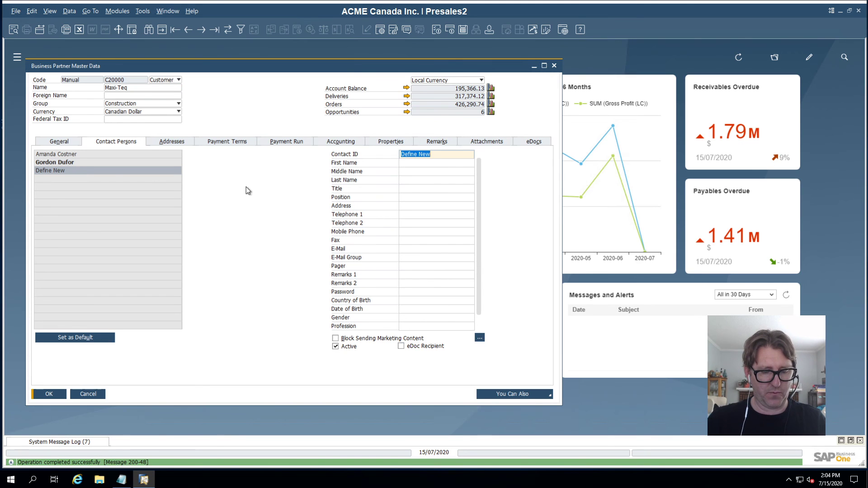
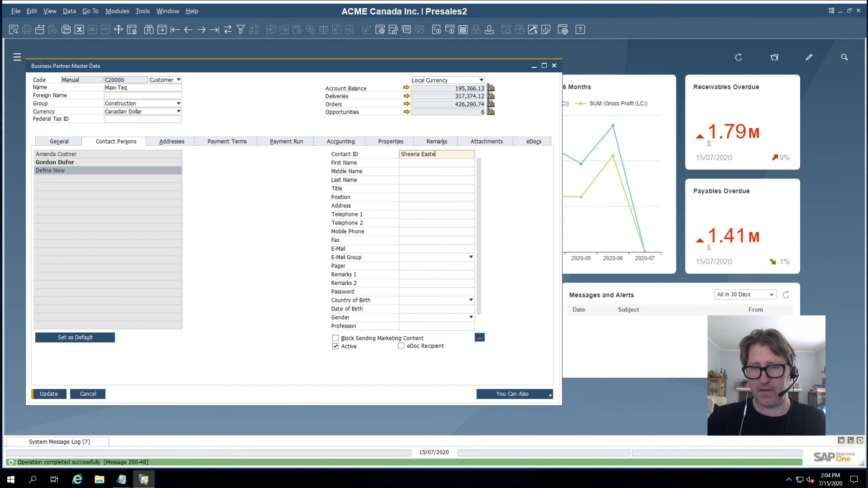
- Add a new Maxi-Teq contact person with an individual's full name as Contact ID and update
key(Tab)
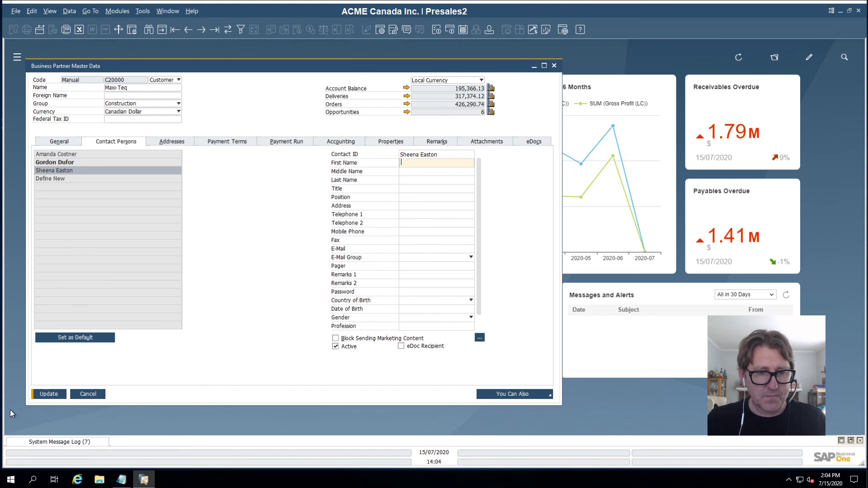
click(54, 394)
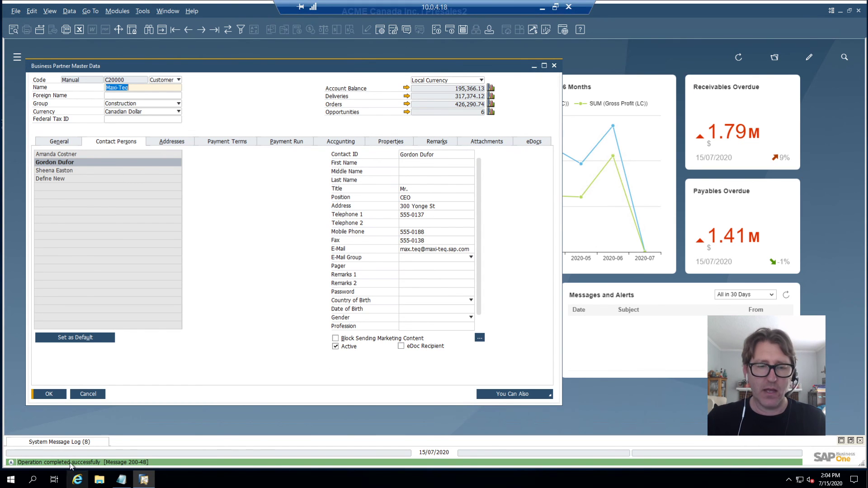
- Launch Contact List Query from File Explorer's Quick access recent files
click(100, 479)
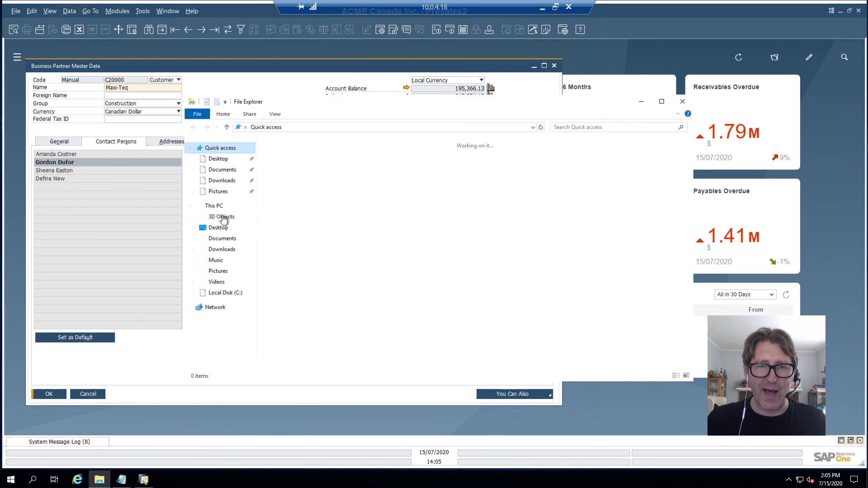
click(323, 208)
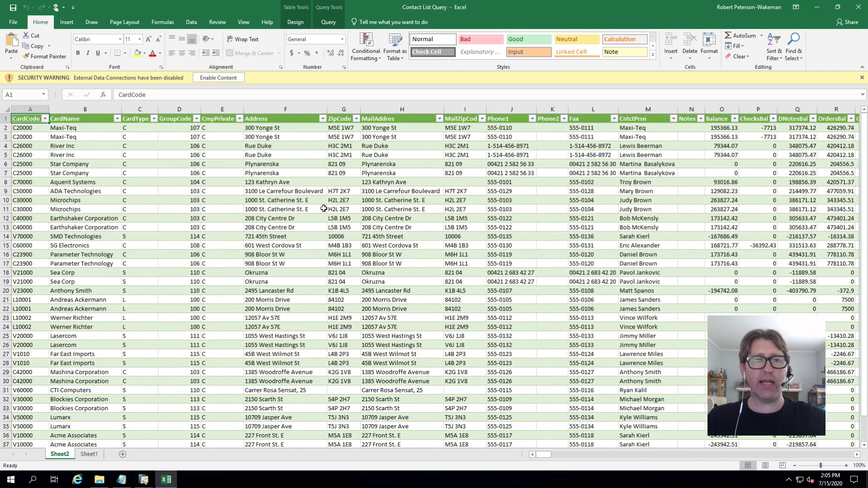
- Enable the workbook's content so its external data connections are allowed
click(221, 79)
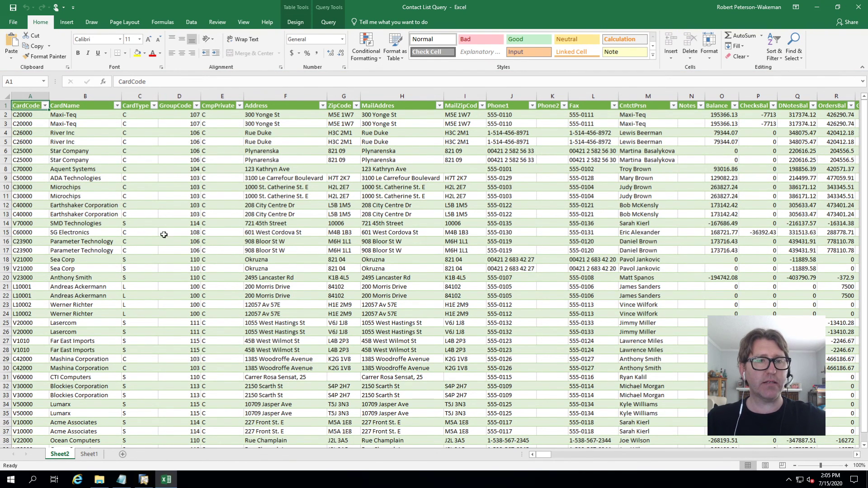
scroll(156, 263, down, 6)
scroll(158, 263, up, 6)
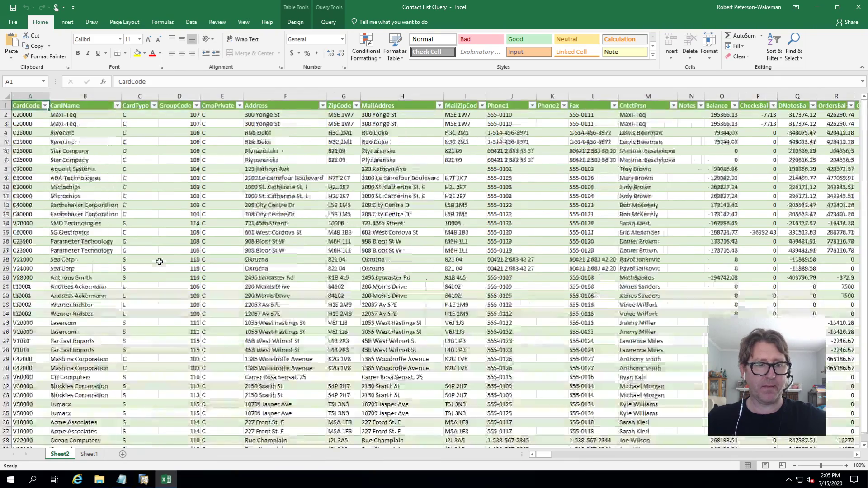
scroll(159, 262, down, 1)
scroll(159, 261, up, 1)
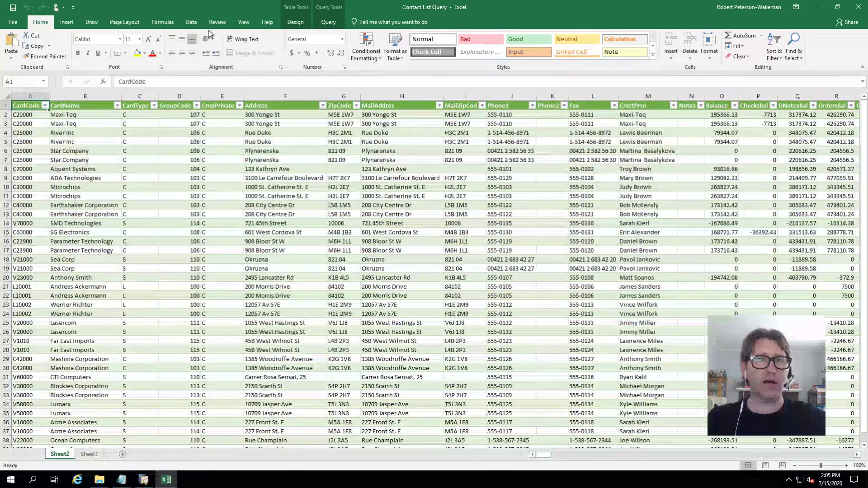
- Refresh All so Query1 lists three Maxi-Teq rows, 38–40, at its end
click(191, 22)
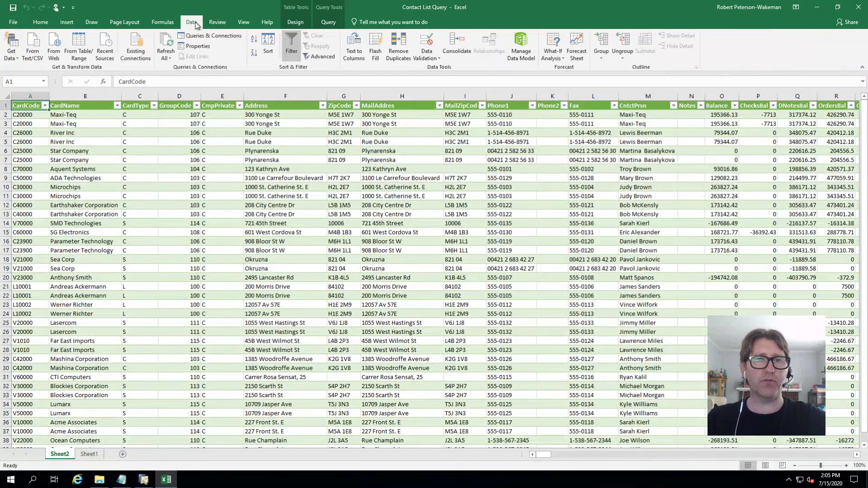
click(166, 43)
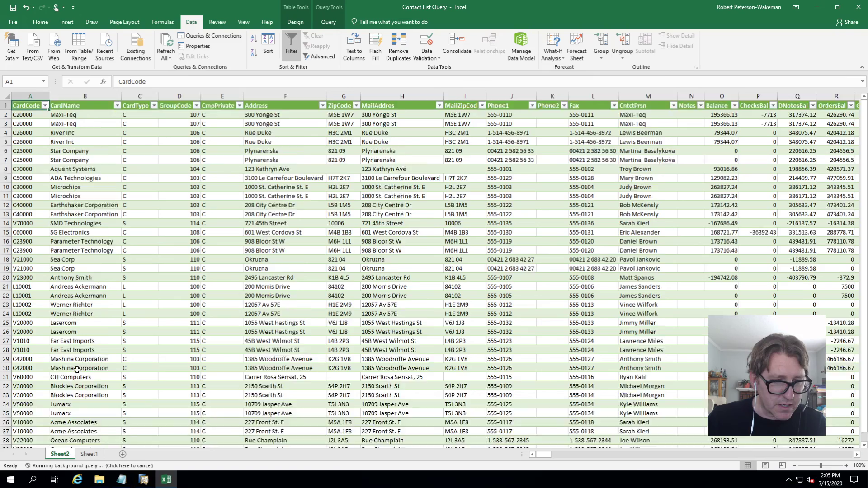
scroll(77, 369, down, 3)
scroll(75, 242, up, 3)
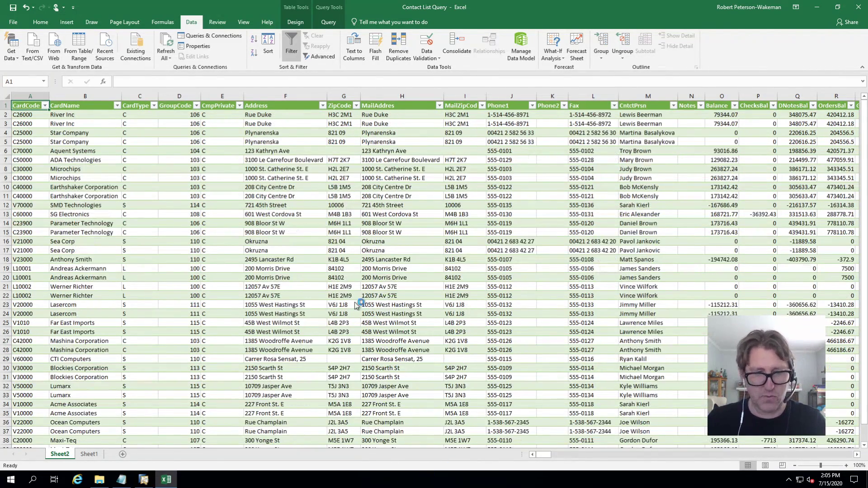
scroll(92, 256, down, 3)
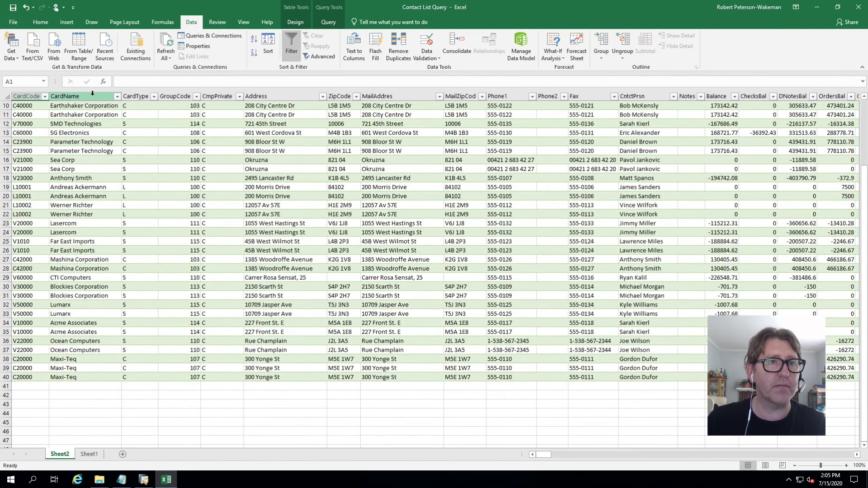
- Sort Query1 A to Z by CardName, then review Maxi-Teq's rows 22–24 and the renamed contact's Name
click(119, 96)
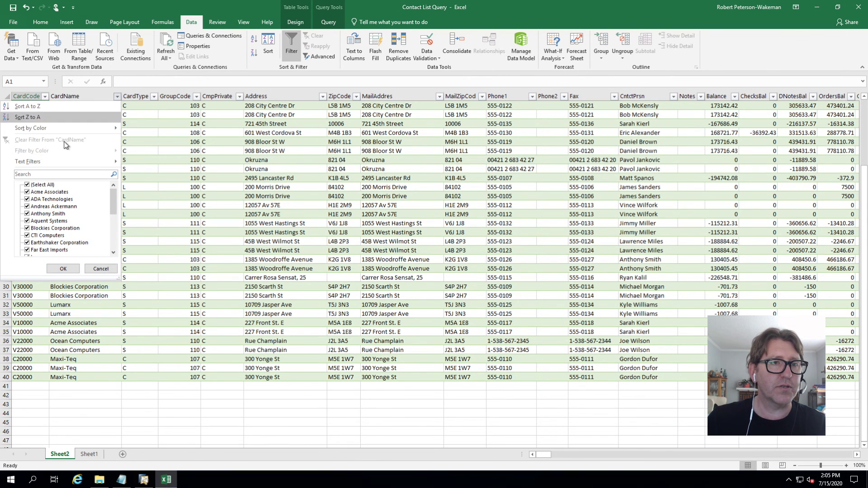
click(38, 108)
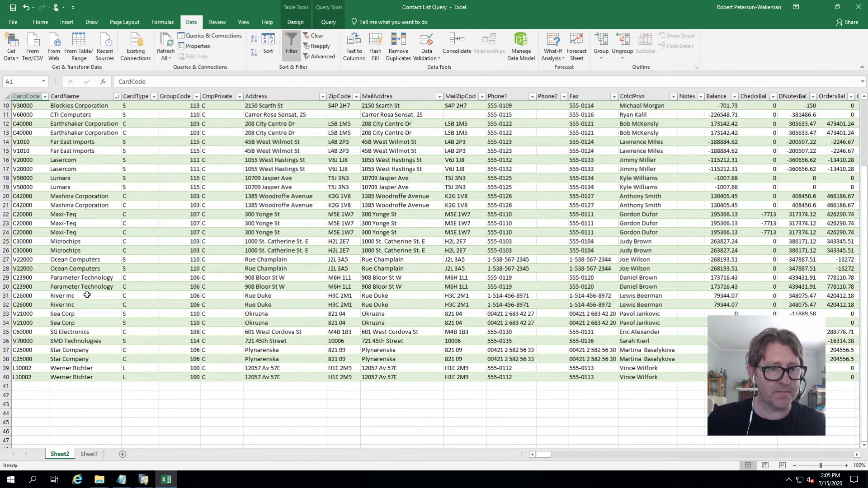
drag(3, 214, 88, 232)
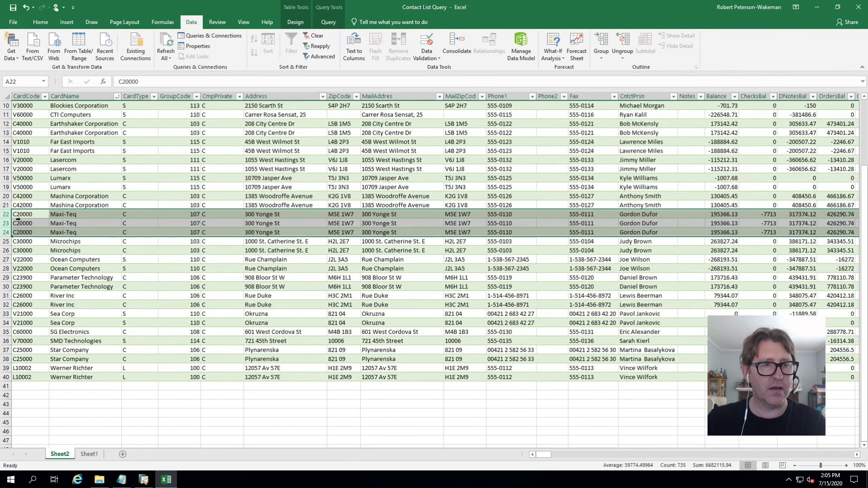
drag(546, 457, 729, 457)
drag(729, 457, 822, 459)
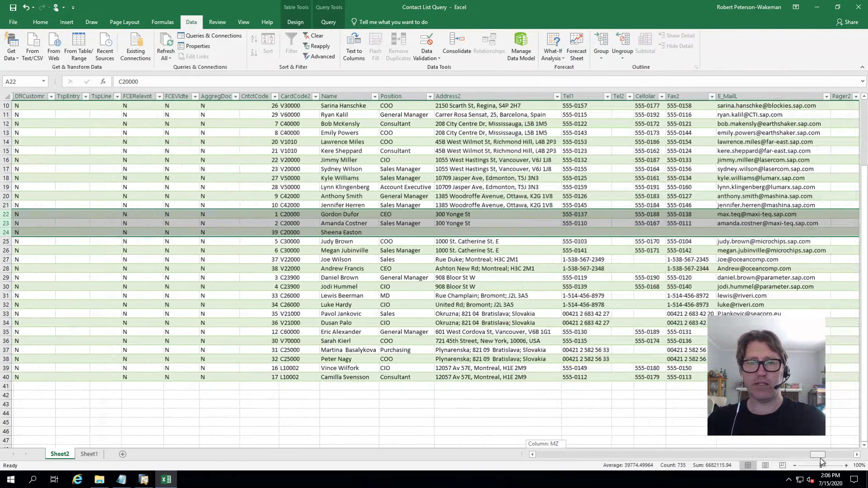
click(344, 215)
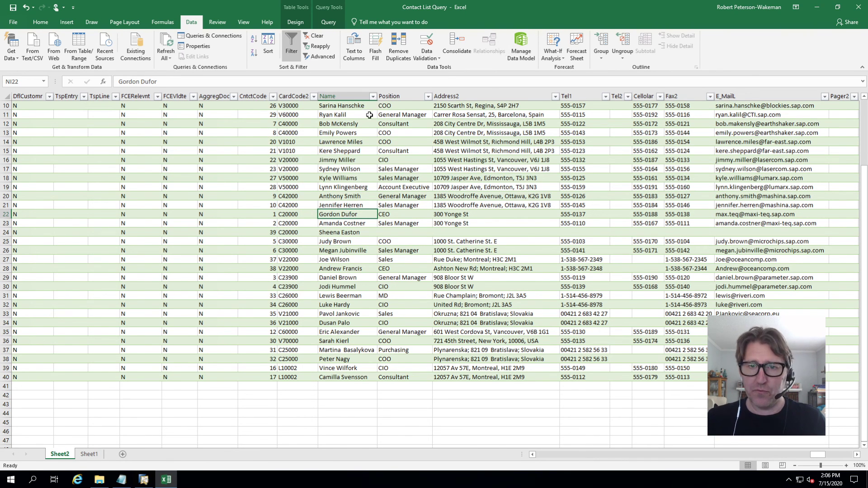
- Switch back to the Maxi-Teq business partner record in SAP Business One
click(144, 481)
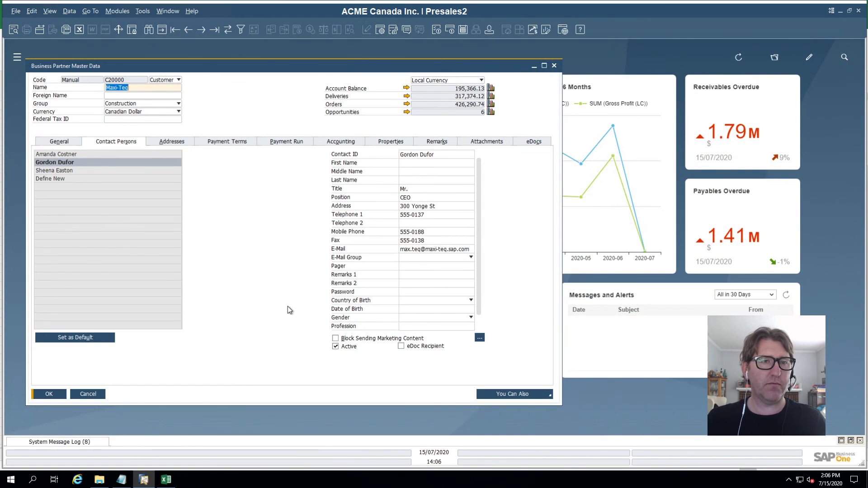